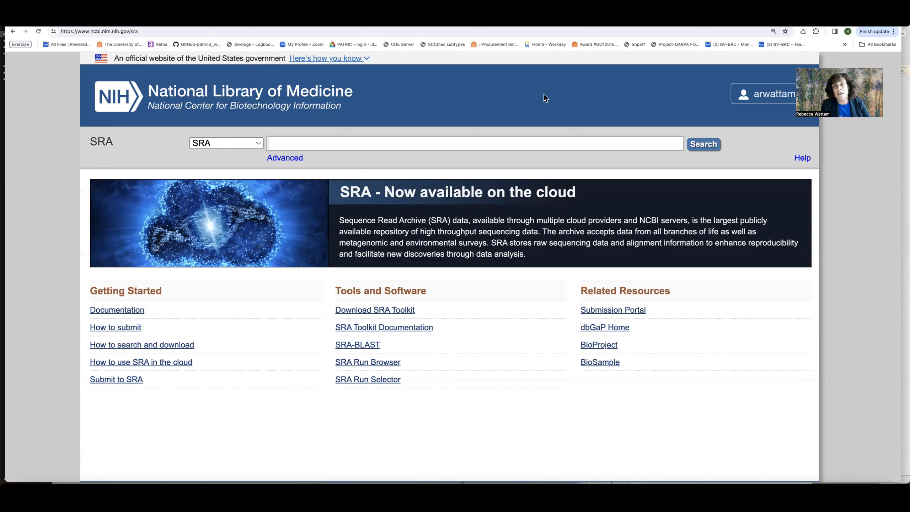
# Search NCBI SRA for the pasted run accession ERR7916262
pyautogui.click(272, 143)
pyautogui.write('ERR7916262')
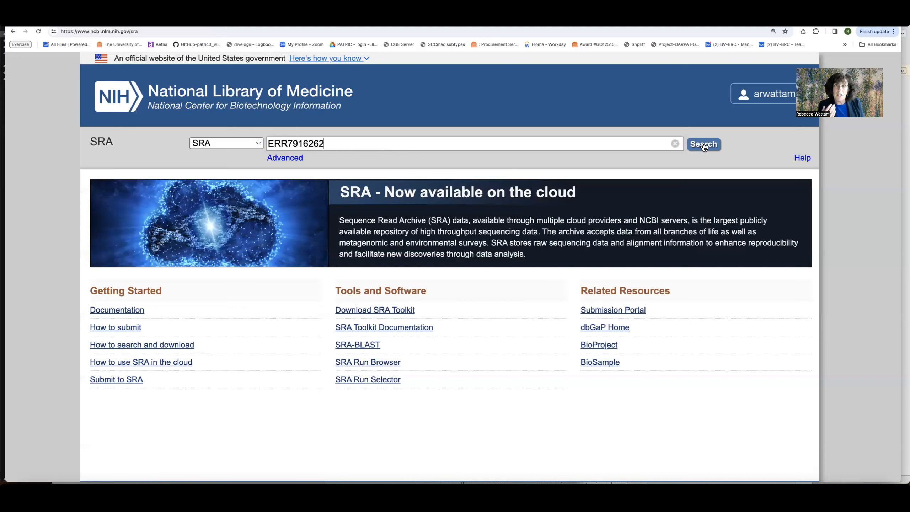
pyautogui.click(703, 146)
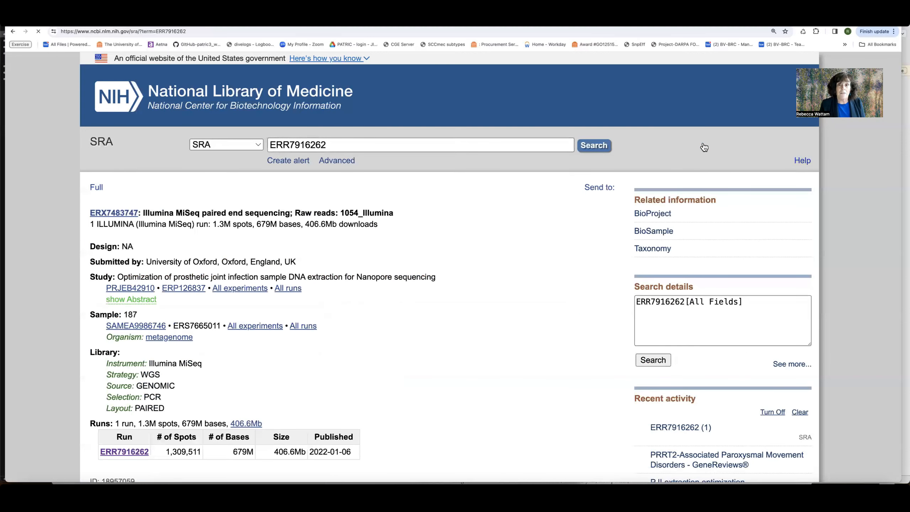
pyautogui.scroll(-1, 536, 239)
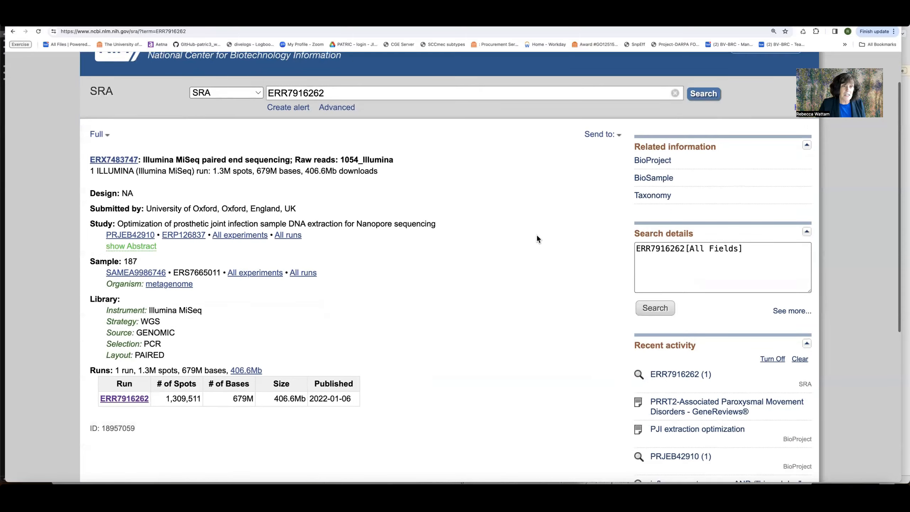
pyautogui.scroll(-1, 536, 235)
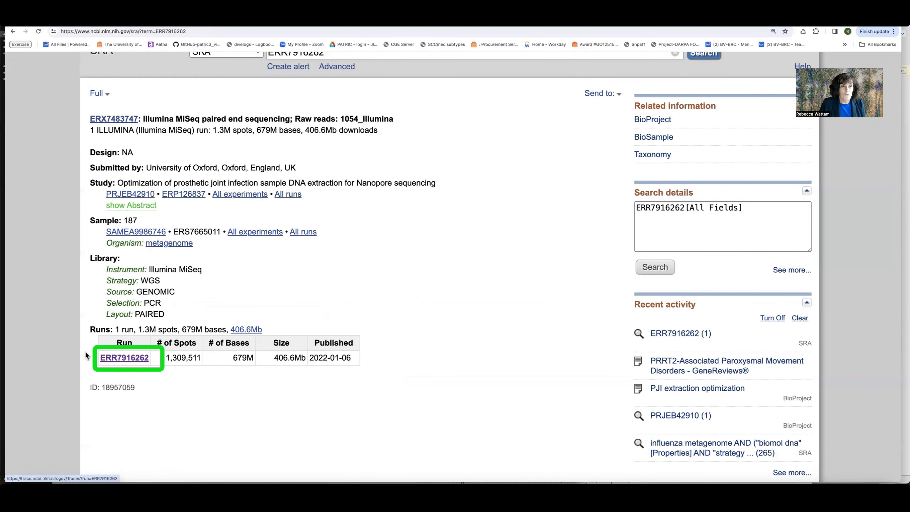
pyautogui.scroll(-1, 170, 365)
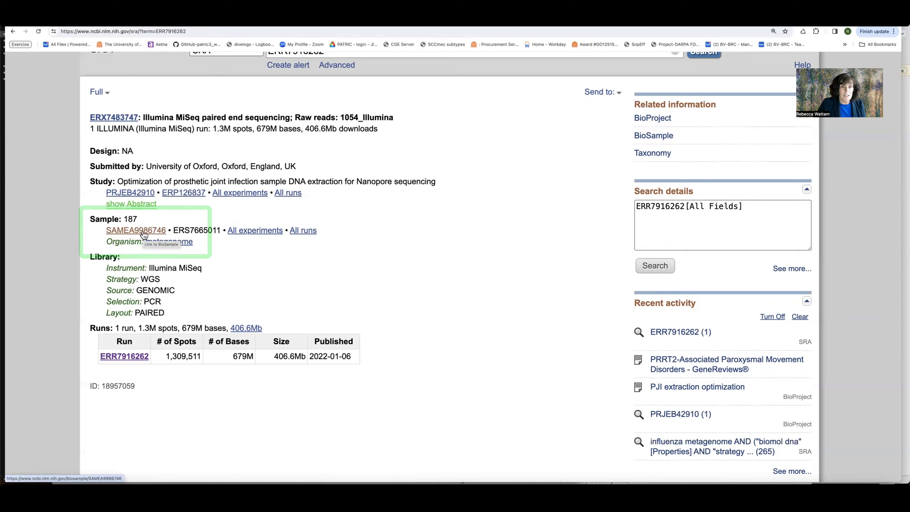
# Review BioSample SAMEA9986746, return to the SRA record and expand the study abstract
pyautogui.click(143, 234)
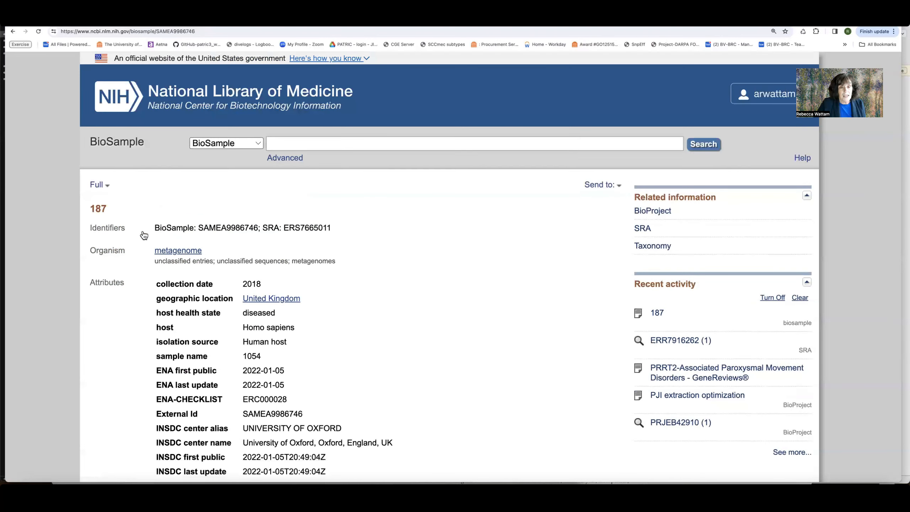
pyautogui.scroll(-1, 428, 298)
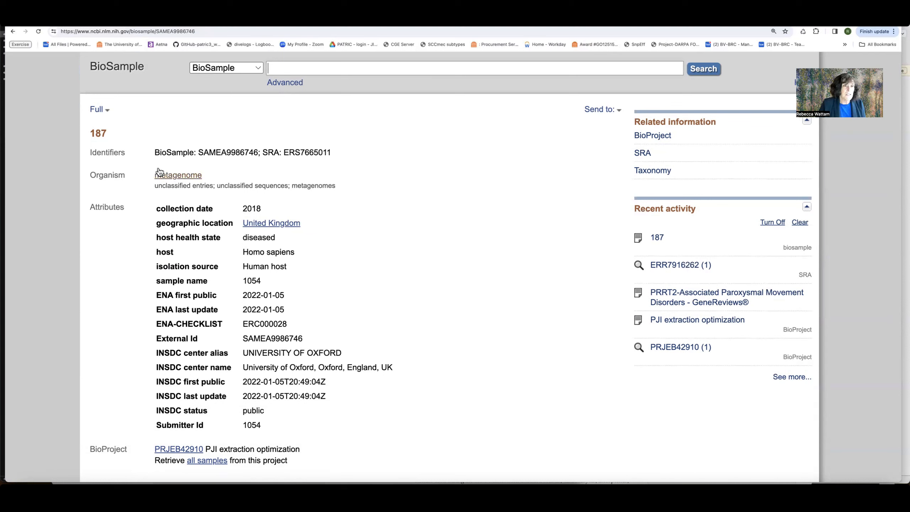
pyautogui.click(13, 32)
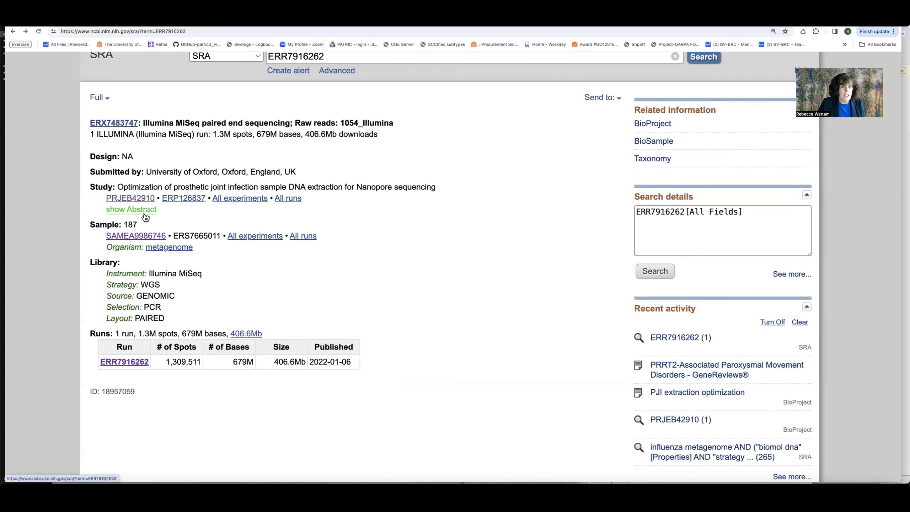
pyautogui.click(145, 214)
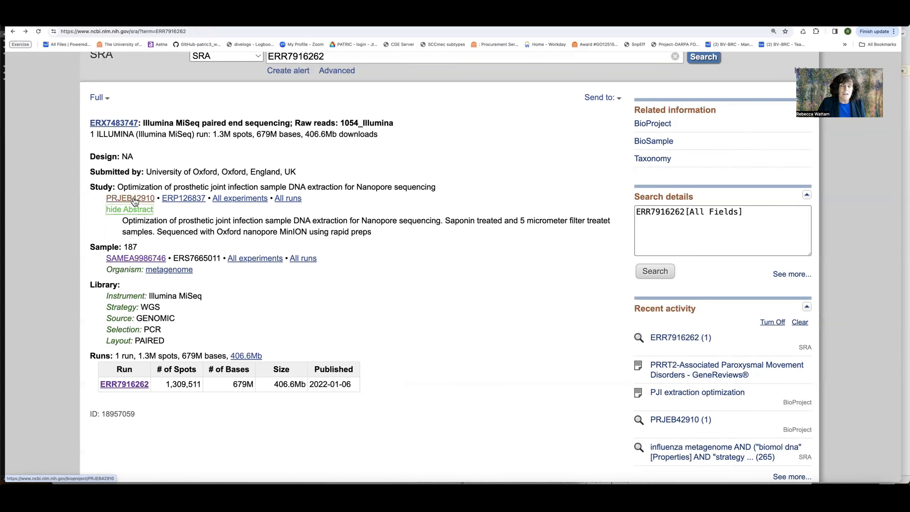
# Review BioProject PRJEB42910's full description, then switch to the BV-BRC homepage
pyautogui.click(134, 199)
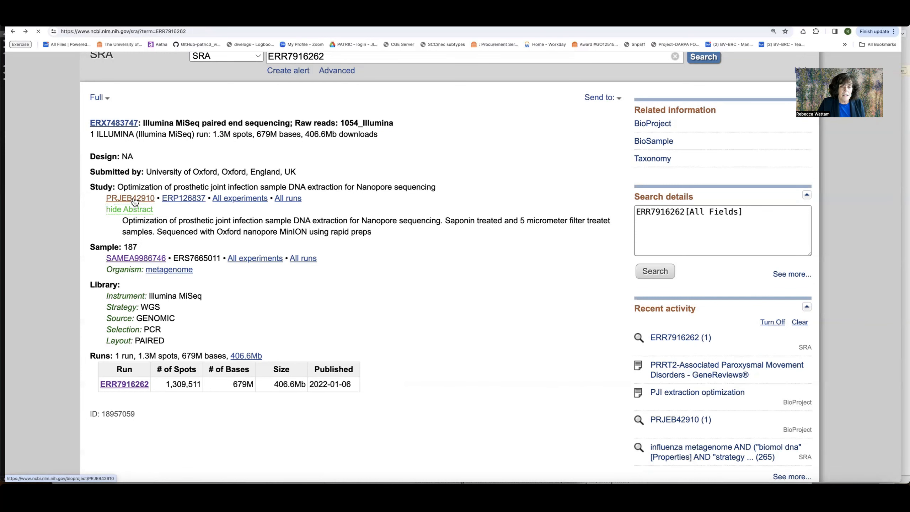
pyautogui.scroll(-1, 405, 260)
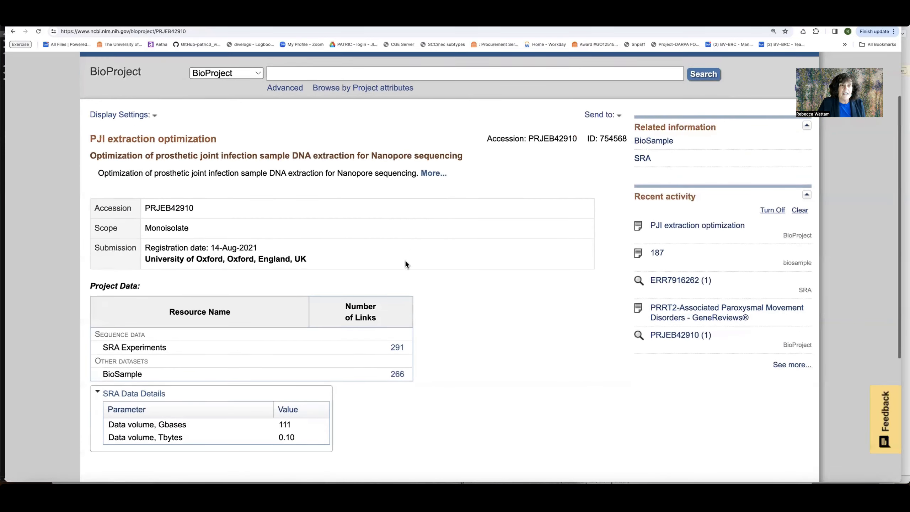
pyautogui.scroll(-2, 405, 260)
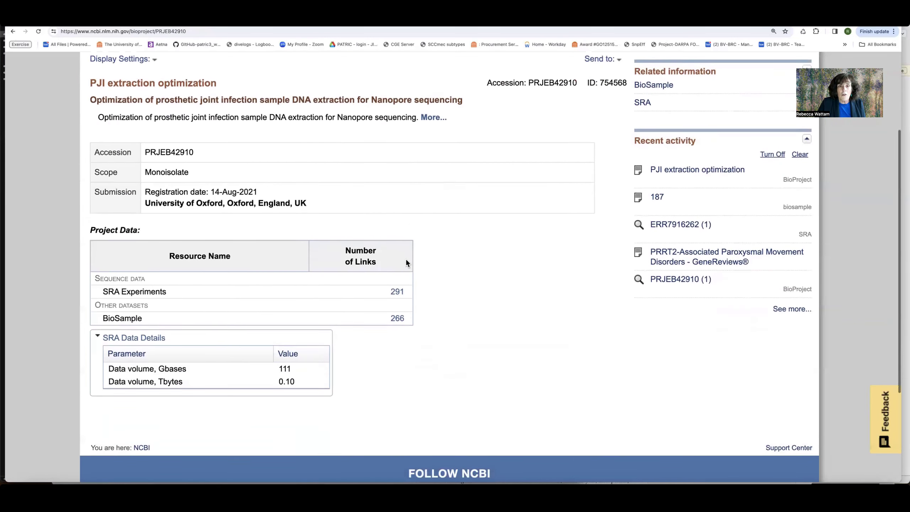
pyautogui.click(431, 118)
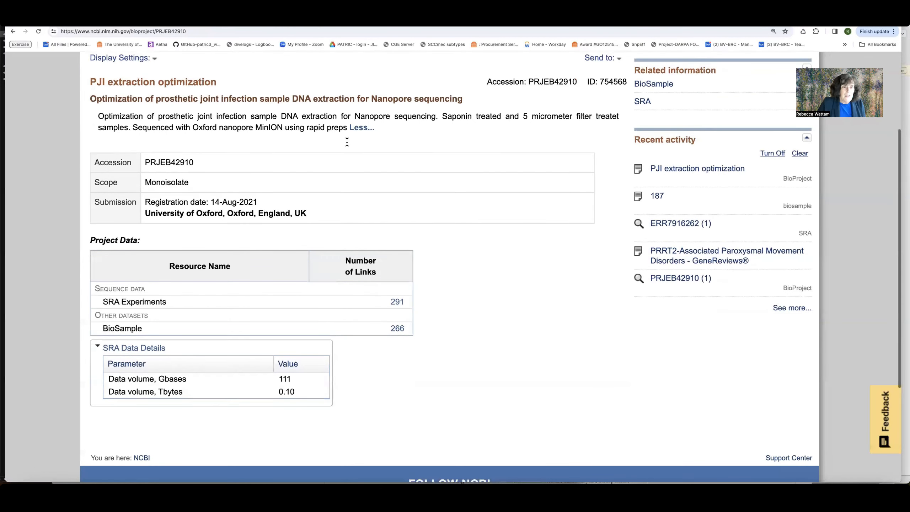
pyautogui.scroll(-1, 347, 144)
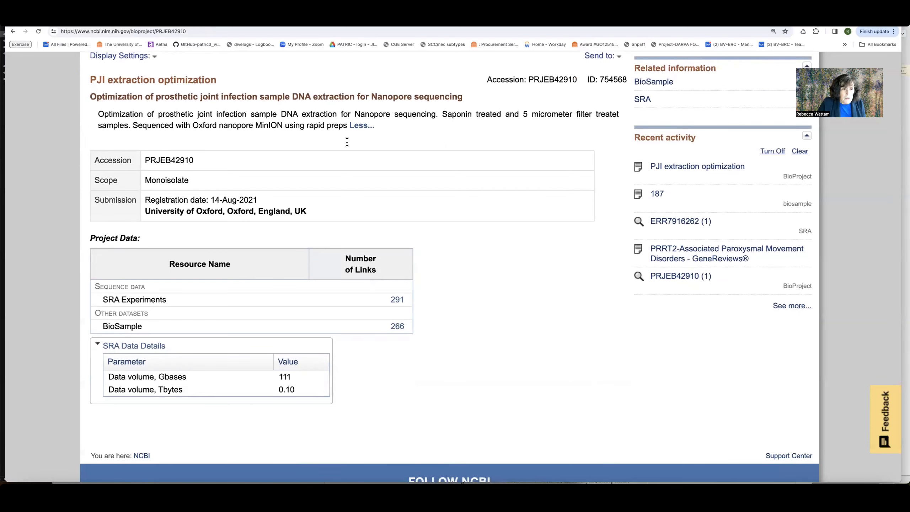
pyautogui.scroll(5, 347, 143)
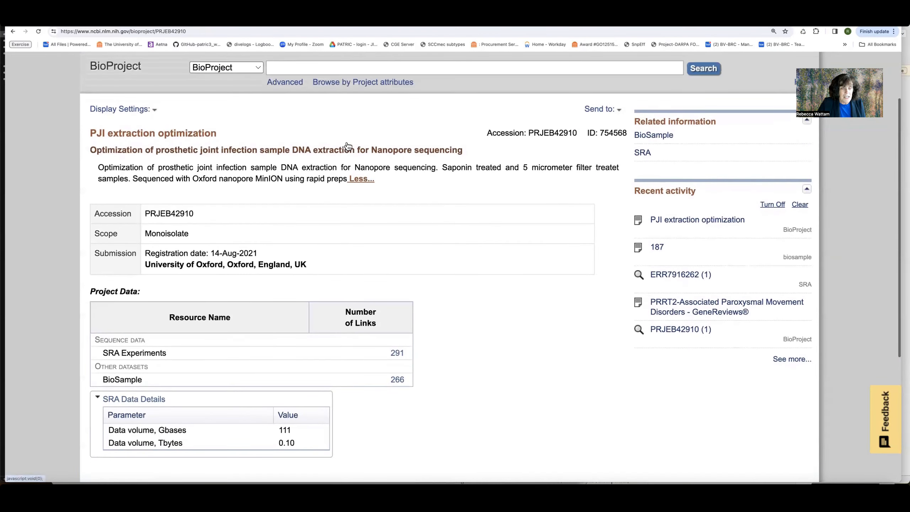
pyautogui.scroll(1, 347, 142)
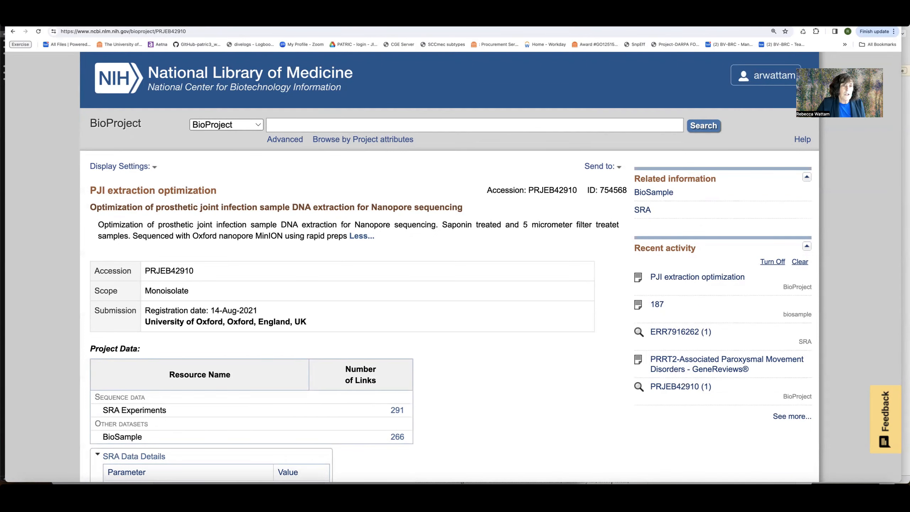
pyautogui.click(78, 20)
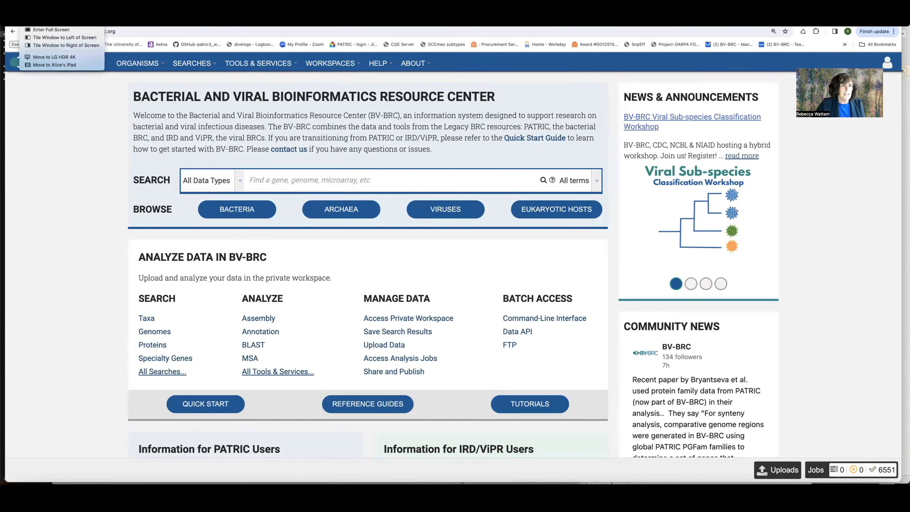
# Launch the Taxonomic Classification service from Tools & Services in full-screen BV-BRC
pyautogui.click(51, 29)
pyautogui.click(257, 63)
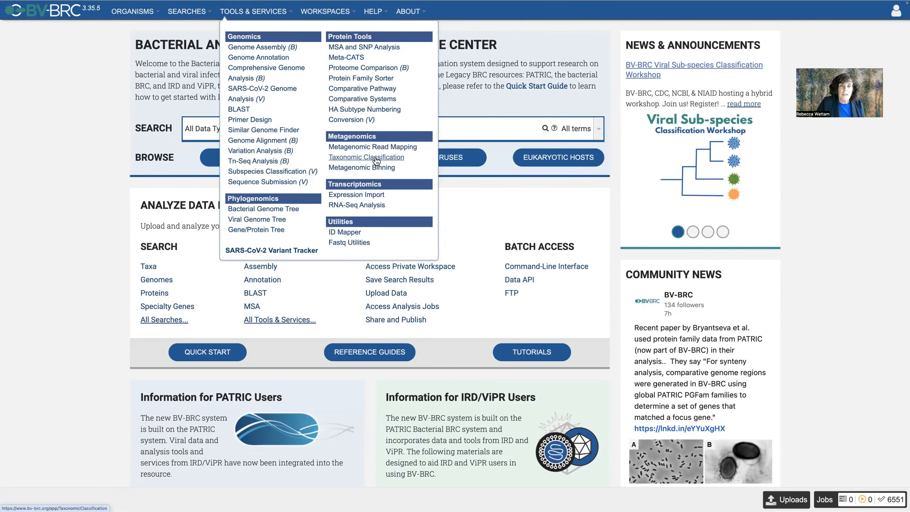
pyautogui.click(366, 157)
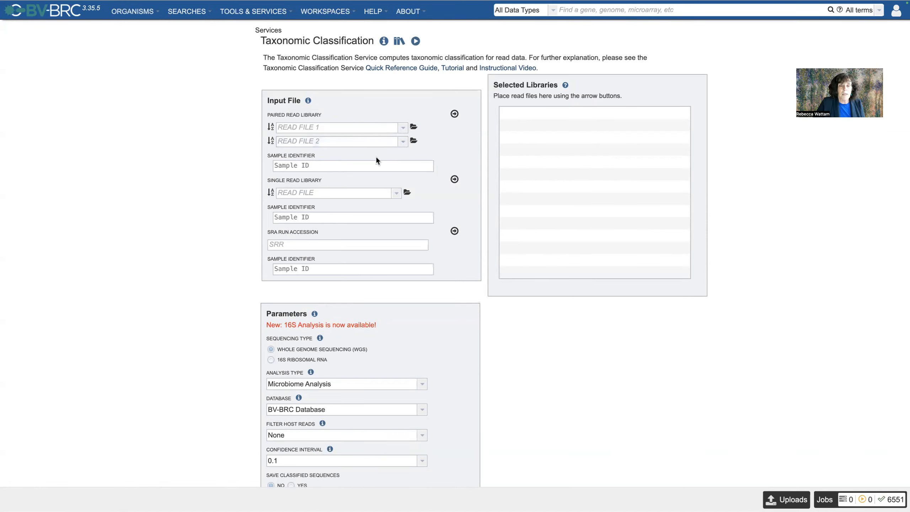
pyautogui.click(376, 165)
pyautogui.scroll(-3, 385, 167)
pyautogui.scroll(-1, 388, 167)
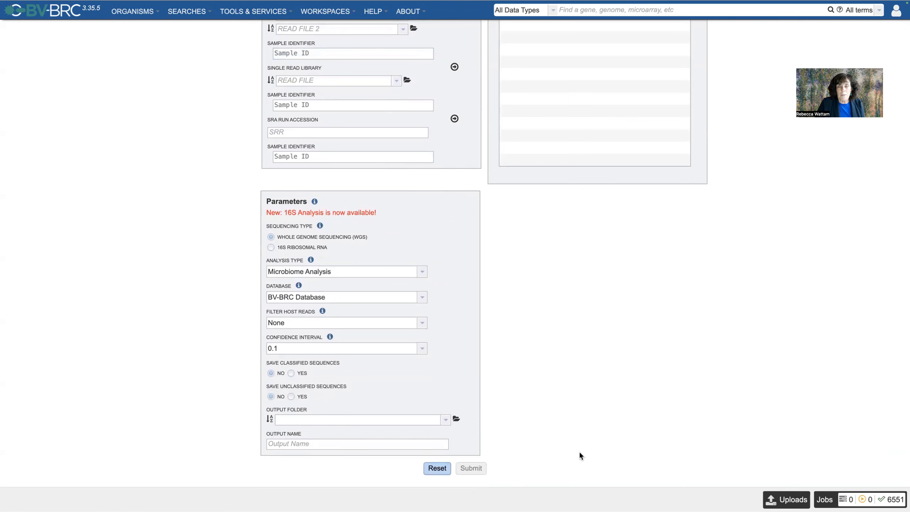
pyautogui.scroll(4, 408, 164)
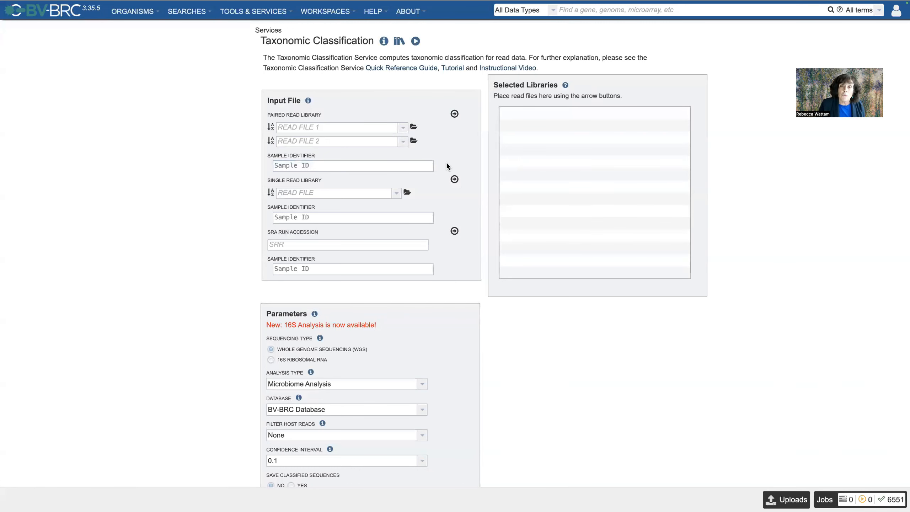
pyautogui.click(323, 244)
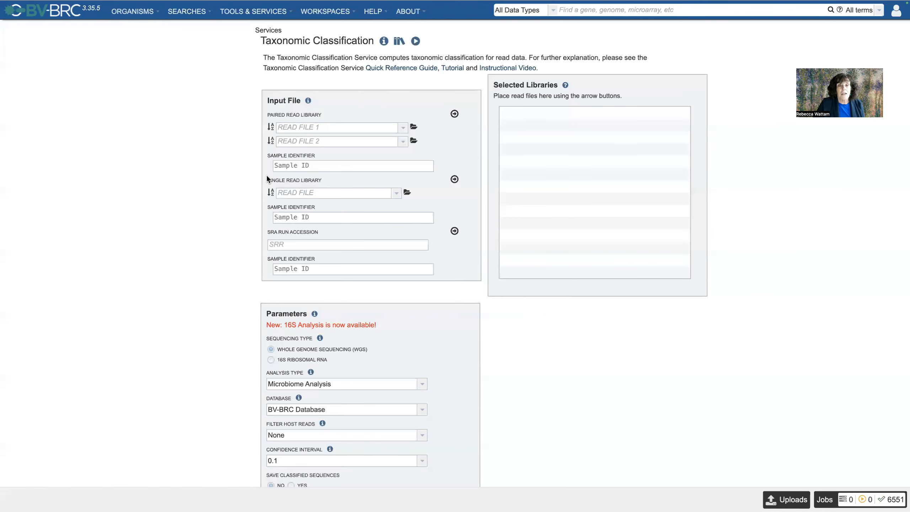
pyautogui.click(278, 244)
# Add SRA run ERR7916262 to the selected libraries with sample identifier ERR7916262_UK
pyautogui.click(283, 245)
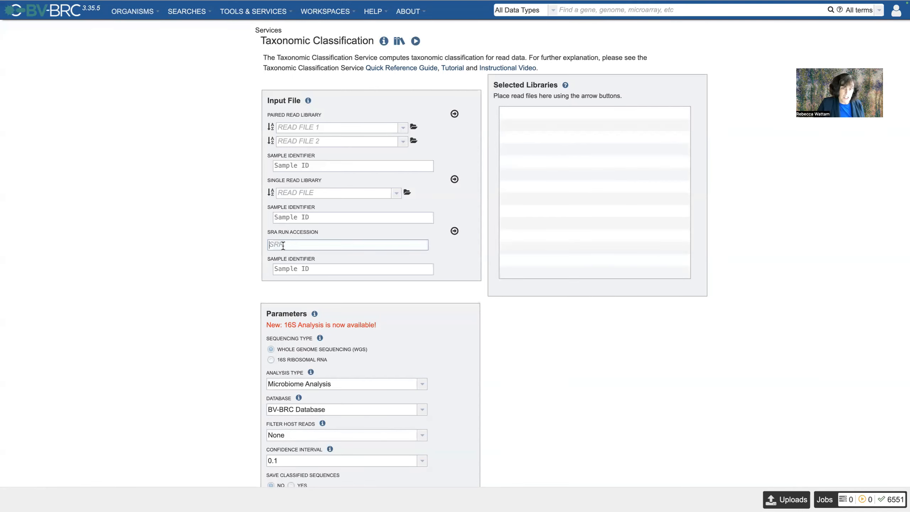
pyautogui.write('ERR7916262')
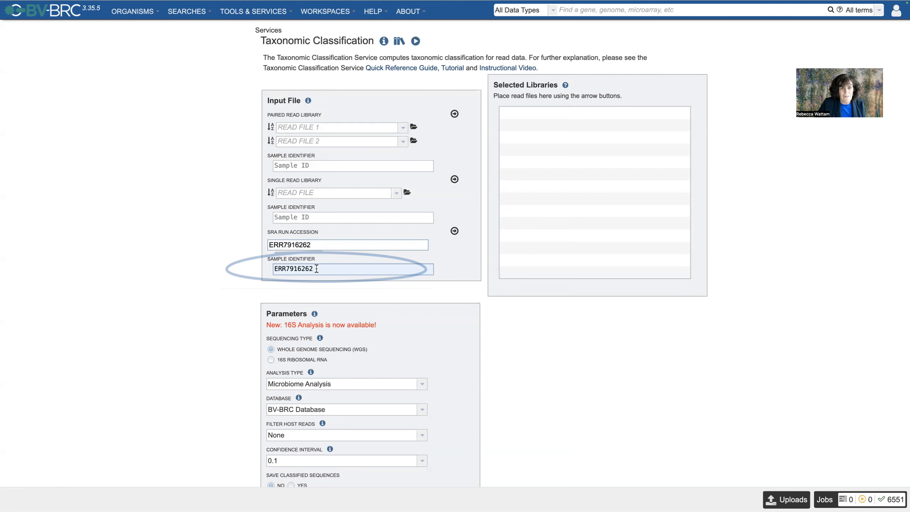
pyautogui.write('_UK')
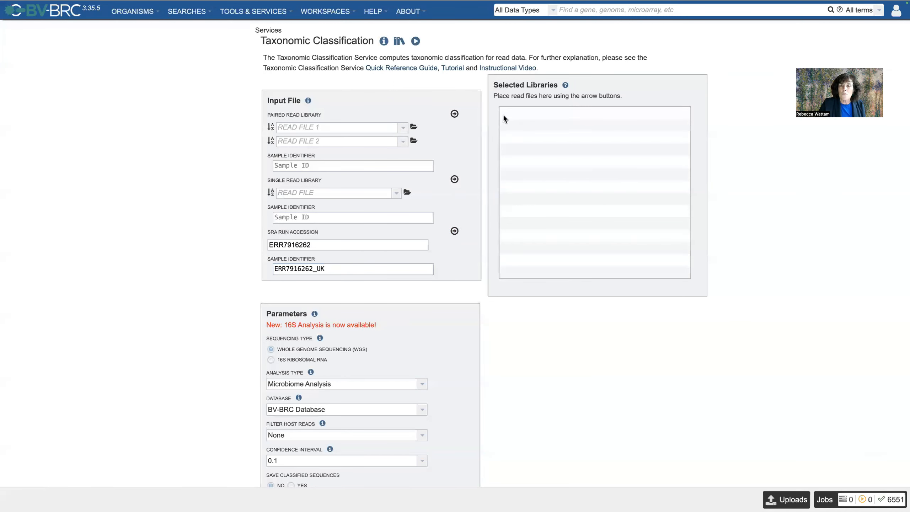
pyautogui.click(454, 233)
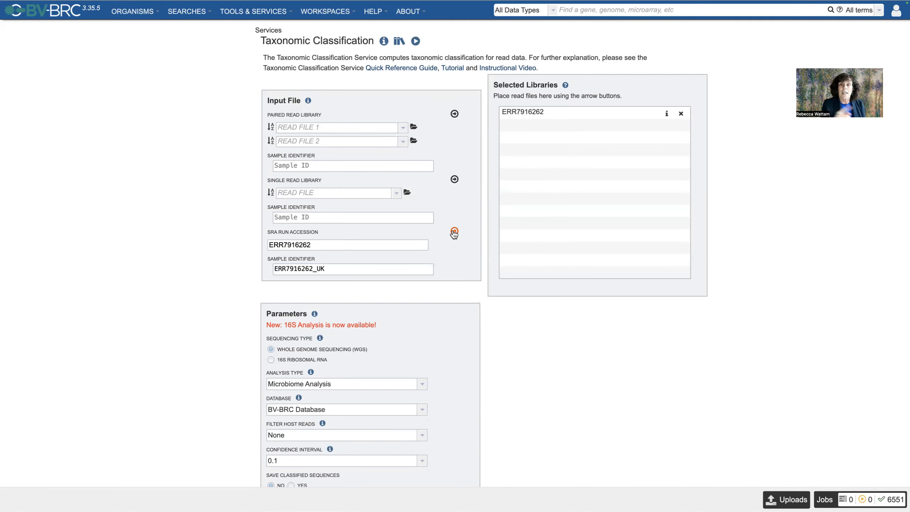
pyautogui.click(331, 269)
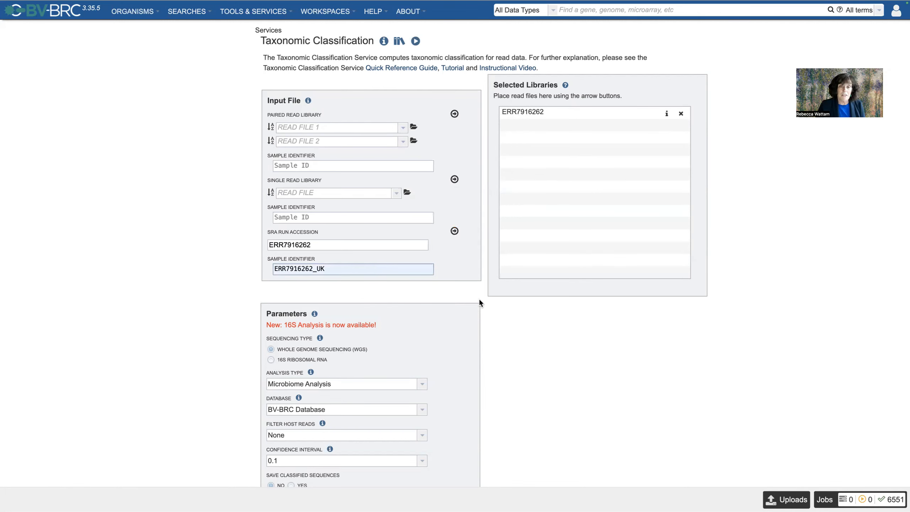
# Keep Microbiome Analysis as analysis type and BV-BRC Database for classification
pyautogui.click(588, 388)
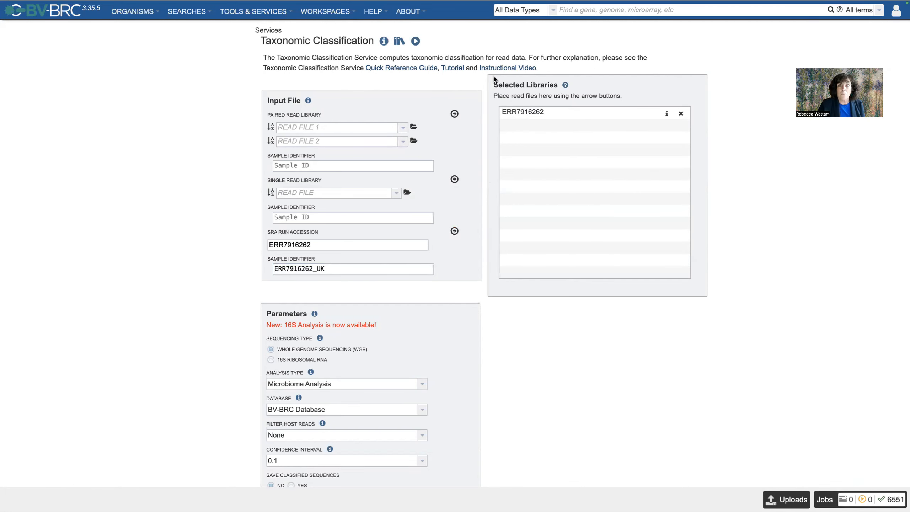
pyautogui.scroll(-2, 584, 384)
pyautogui.scroll(-2, 585, 384)
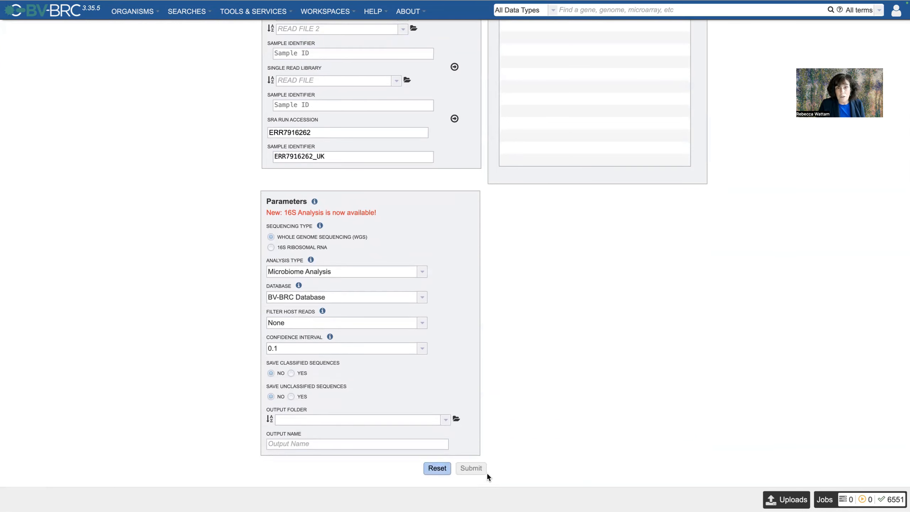
pyautogui.scroll(1, 540, 362)
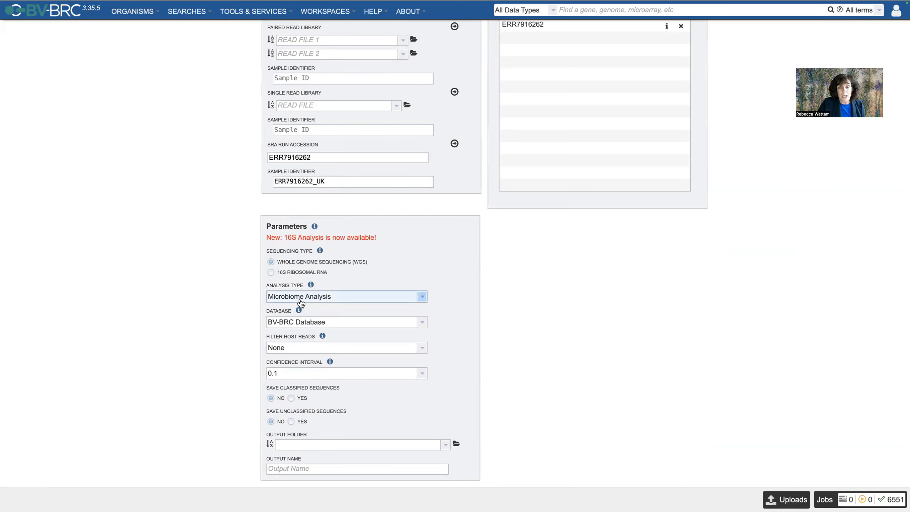
pyautogui.click(423, 298)
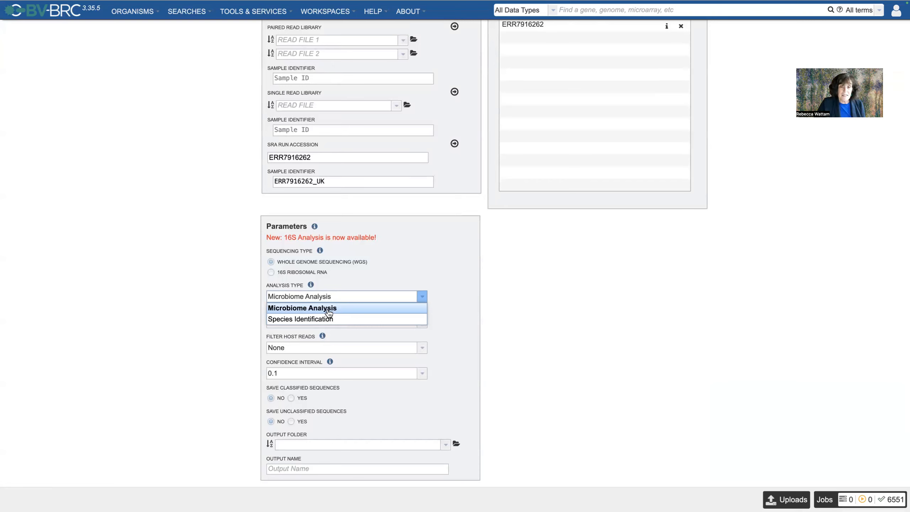
pyautogui.click(329, 308)
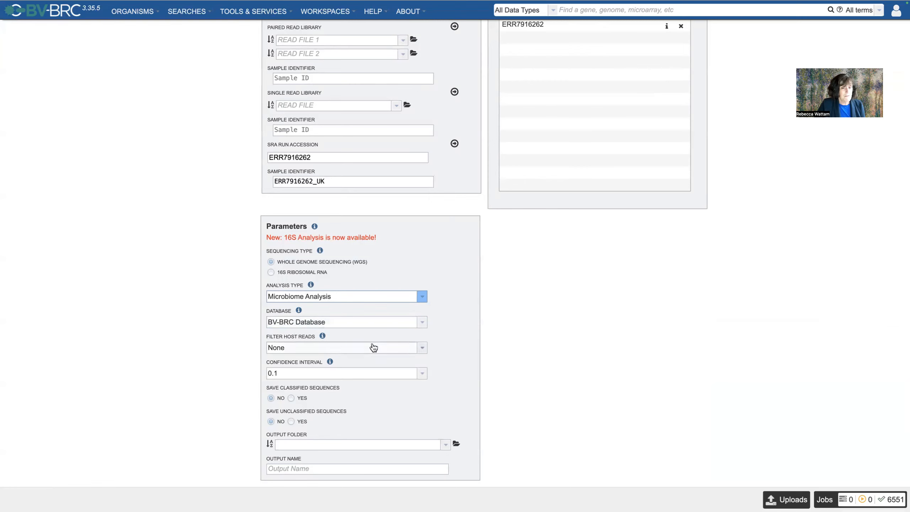
pyautogui.click(424, 323)
pyautogui.scroll(-1, 424, 324)
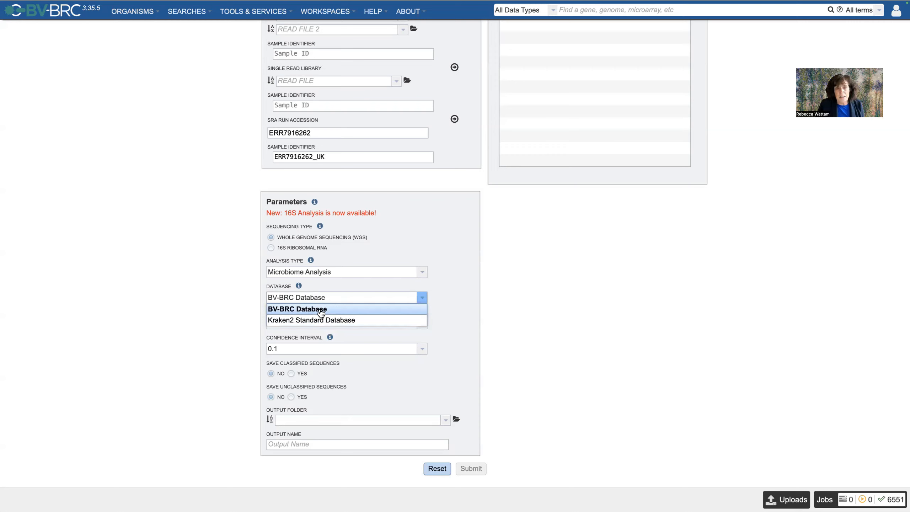
pyautogui.click(321, 310)
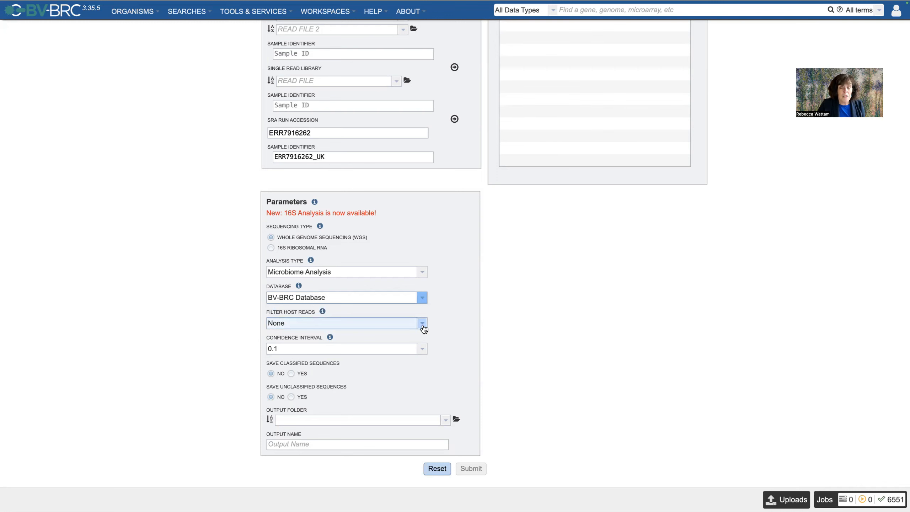
# Filter Homo sapiens host reads, keep confidence 0.1 and save classified sequences
pyautogui.click(423, 327)
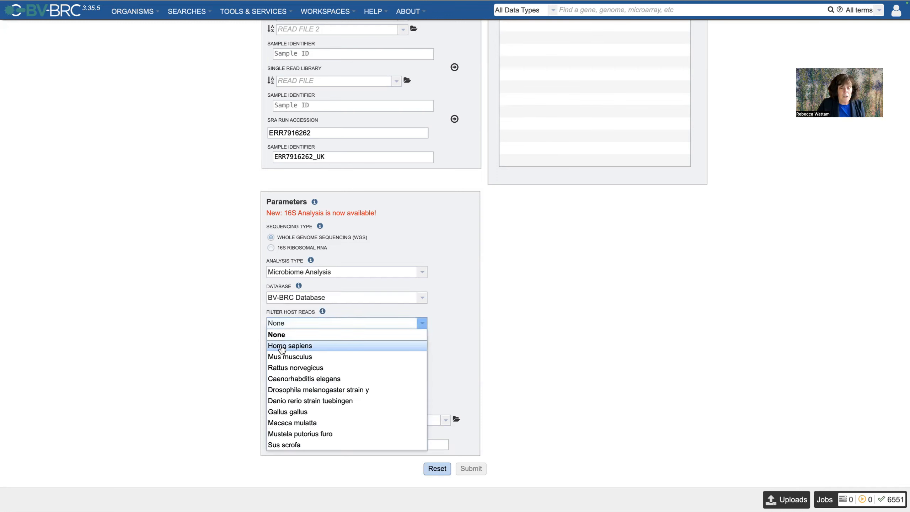
pyautogui.click(282, 346)
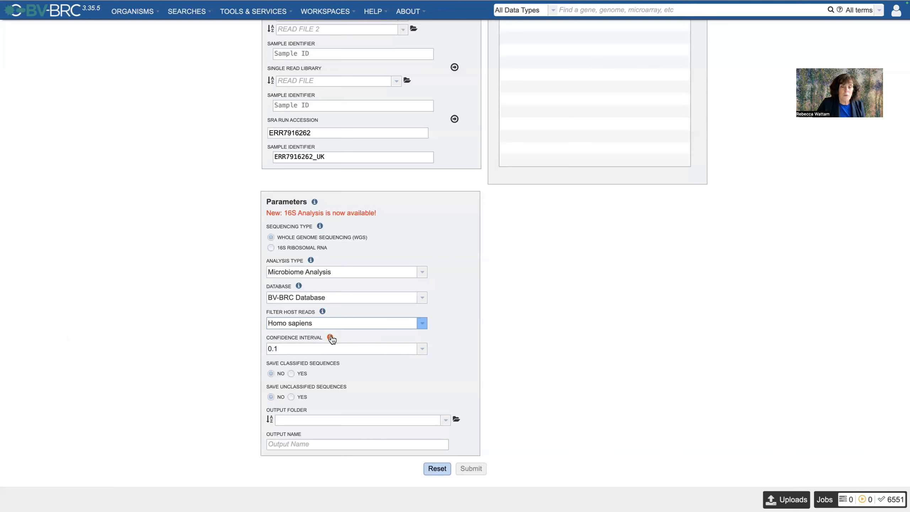
pyautogui.click(331, 338)
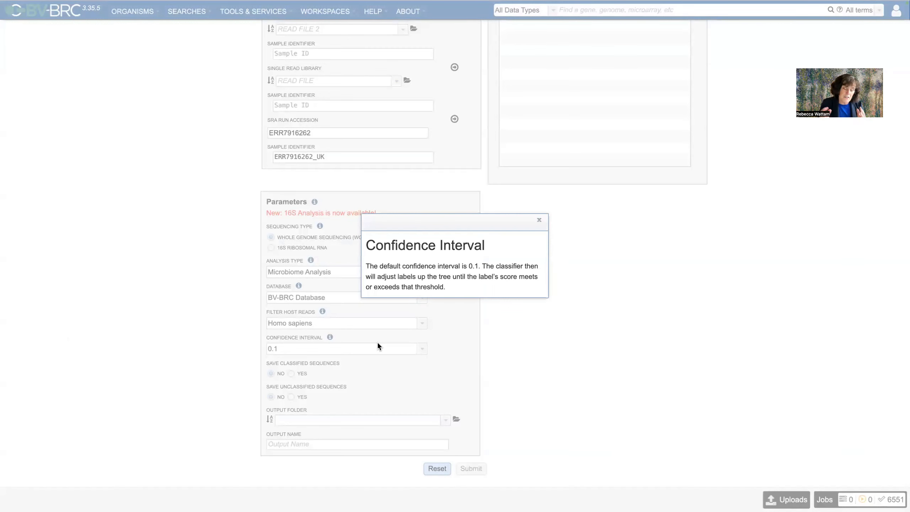
pyautogui.click(539, 220)
pyautogui.click(421, 349)
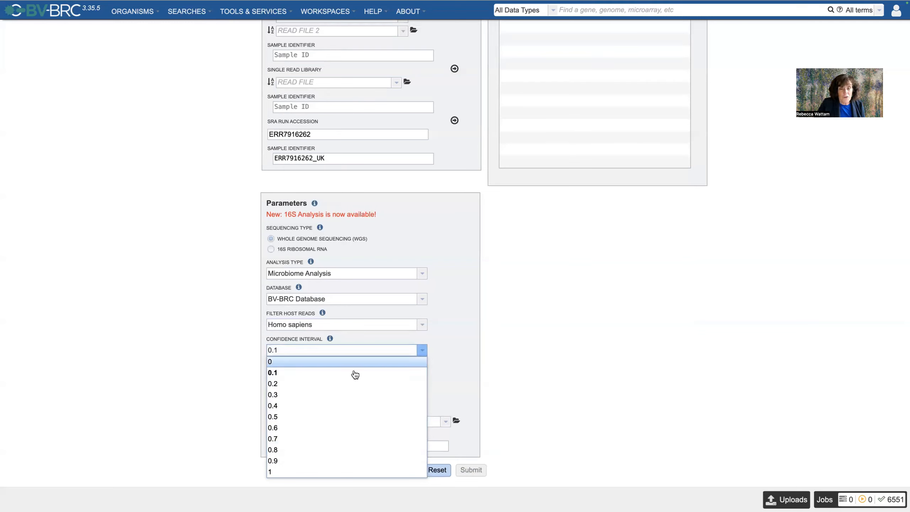
pyautogui.click(287, 376)
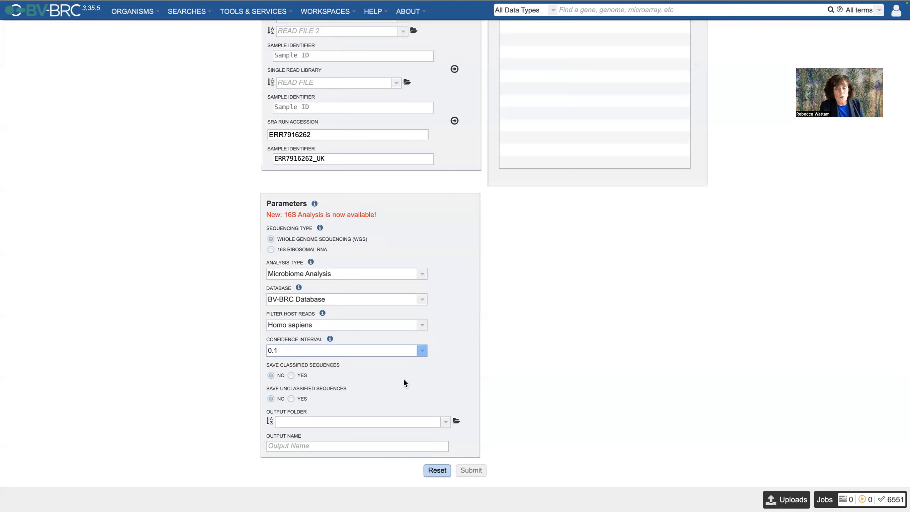
pyautogui.click(291, 375)
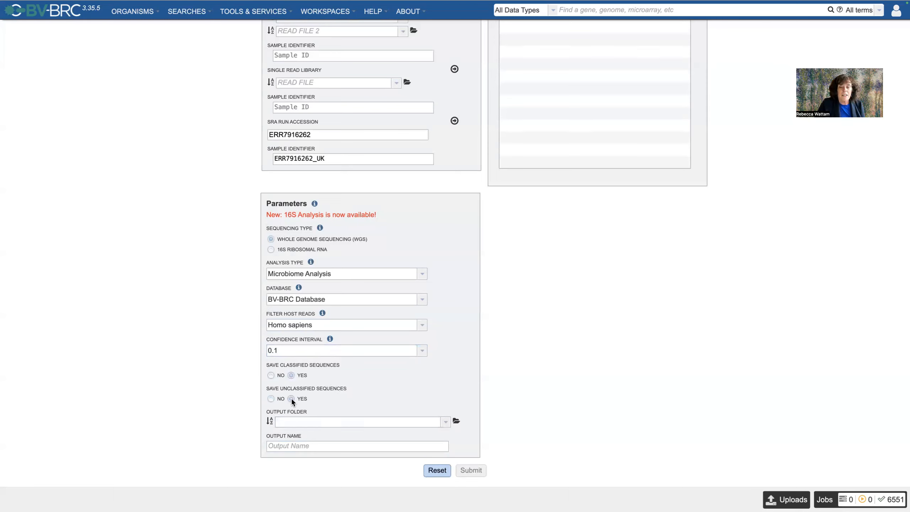
pyautogui.scroll(-1, 509, 400)
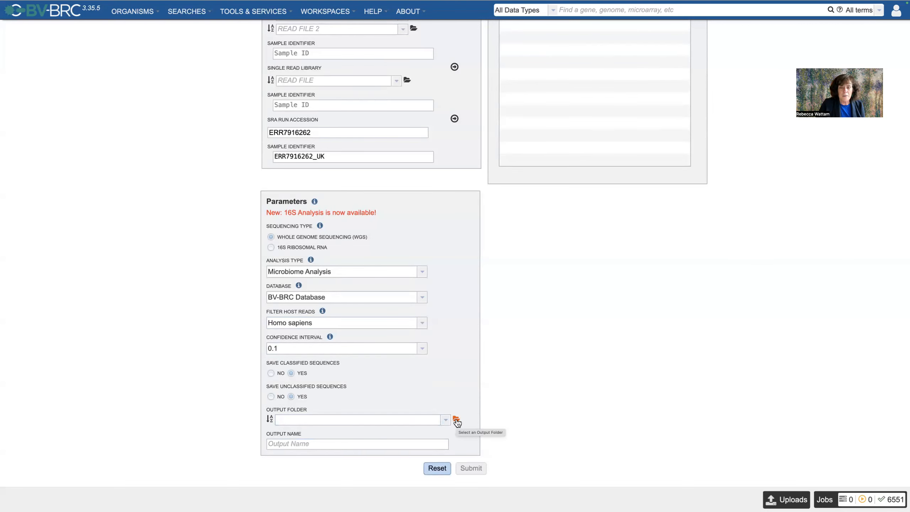
# Create a new workspace folder named Street_Metagenome_Orthotic
pyautogui.click(456, 419)
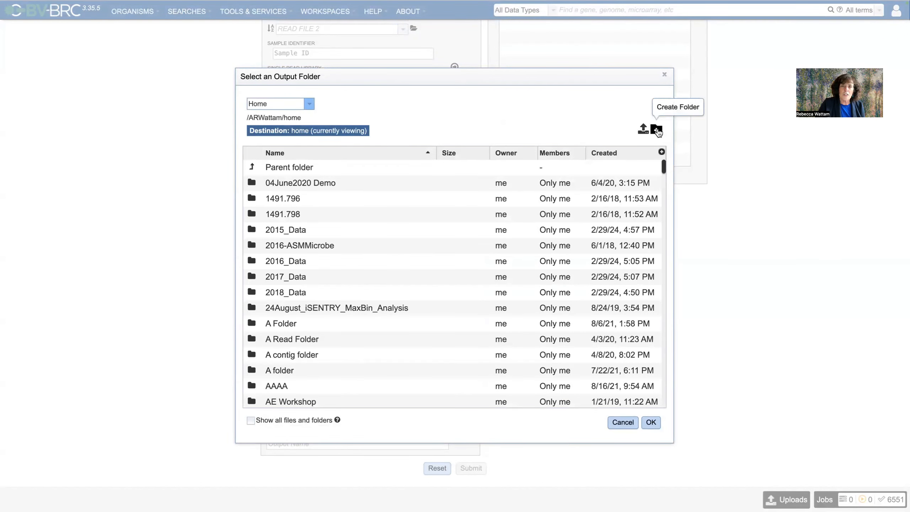
pyautogui.click(657, 130)
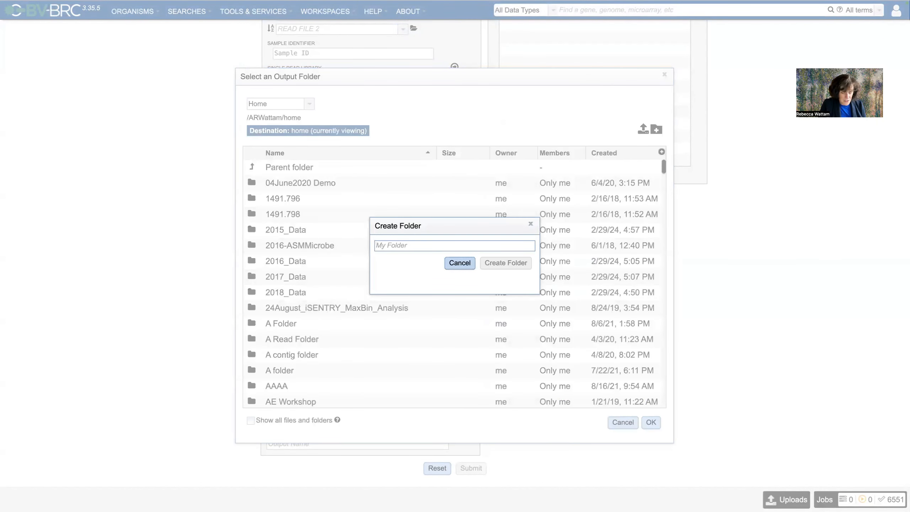
pyautogui.write('Street Metagenome Orthotic')
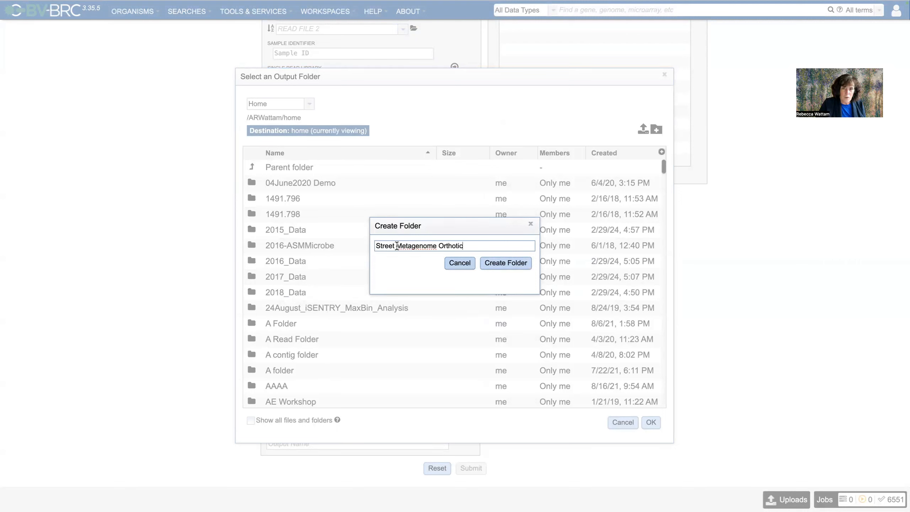
pyautogui.click(396, 246)
pyautogui.press('BackSpace')
pyautogui.write('_')
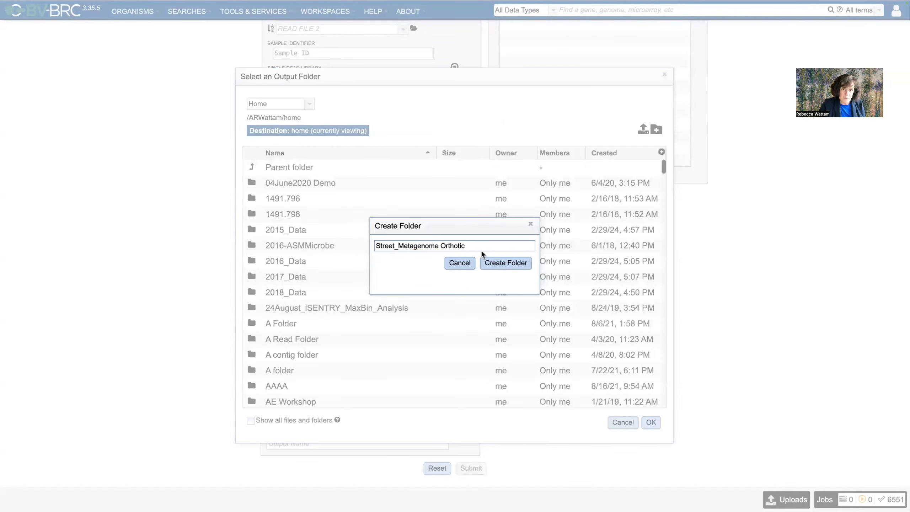
pyautogui.click(441, 245)
pyautogui.press('BackSpace')
pyautogui.write('_')
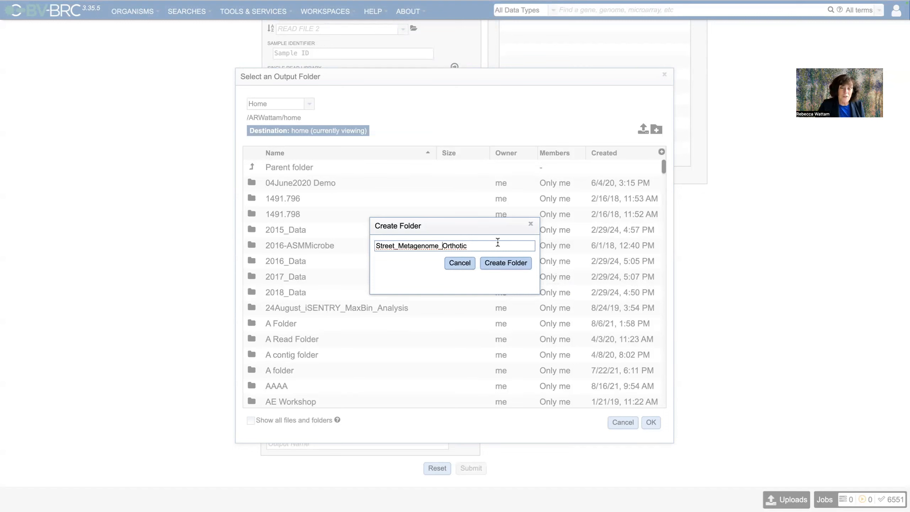
pyautogui.click(506, 264)
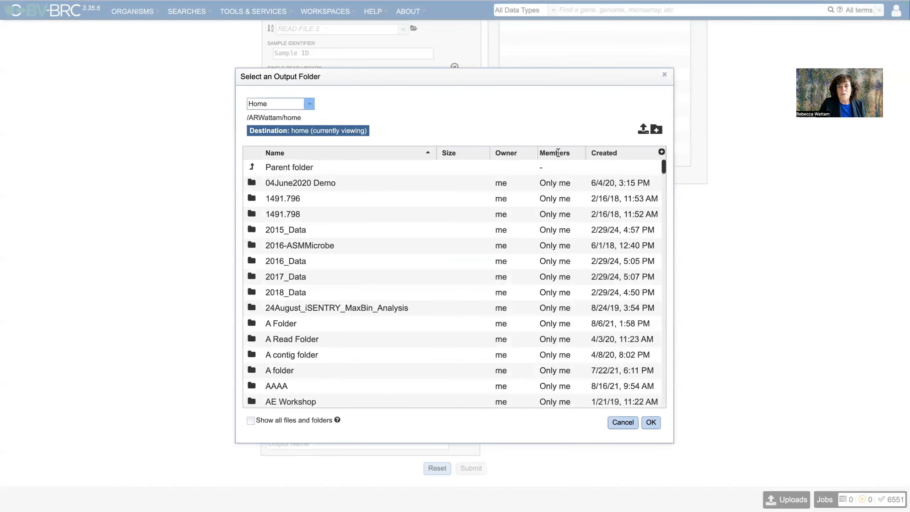
# Sort folders newest first and set Street_Metagenome_Orthotic as the output folder
pyautogui.click(609, 154)
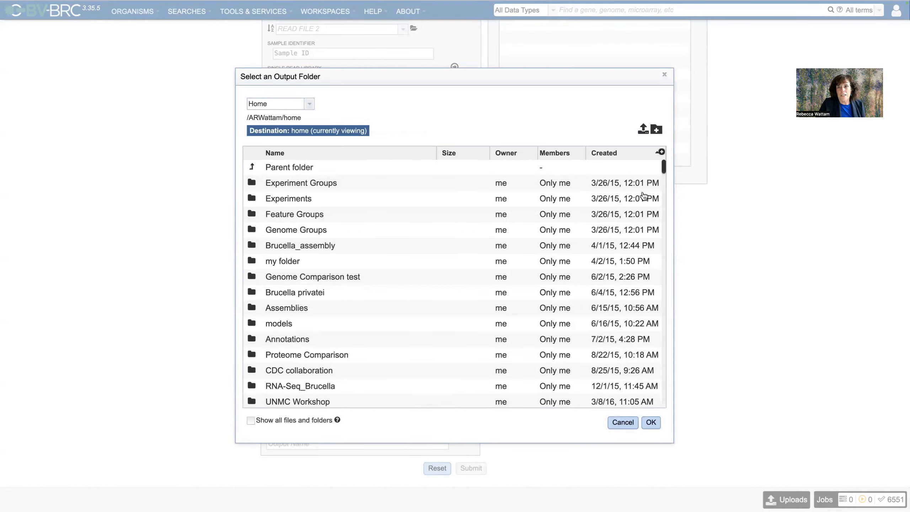
pyautogui.click(613, 154)
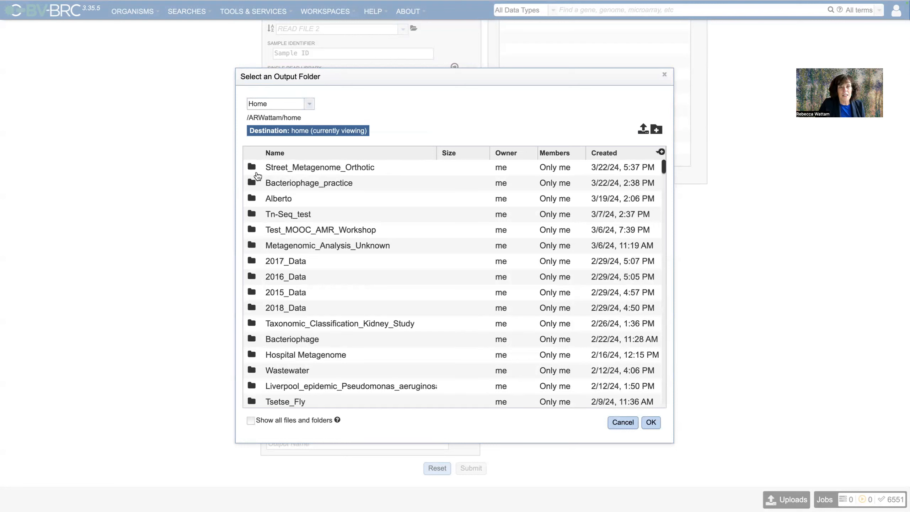
pyautogui.click(292, 170)
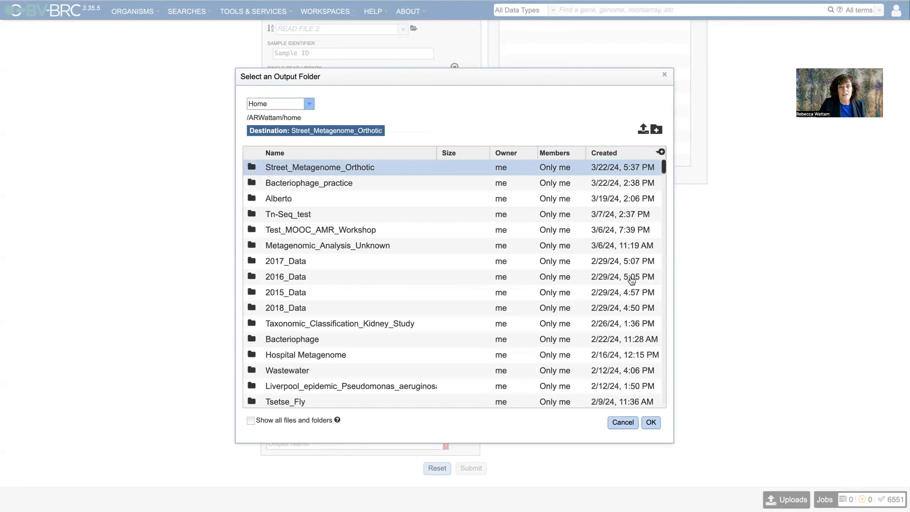
pyautogui.click(651, 422)
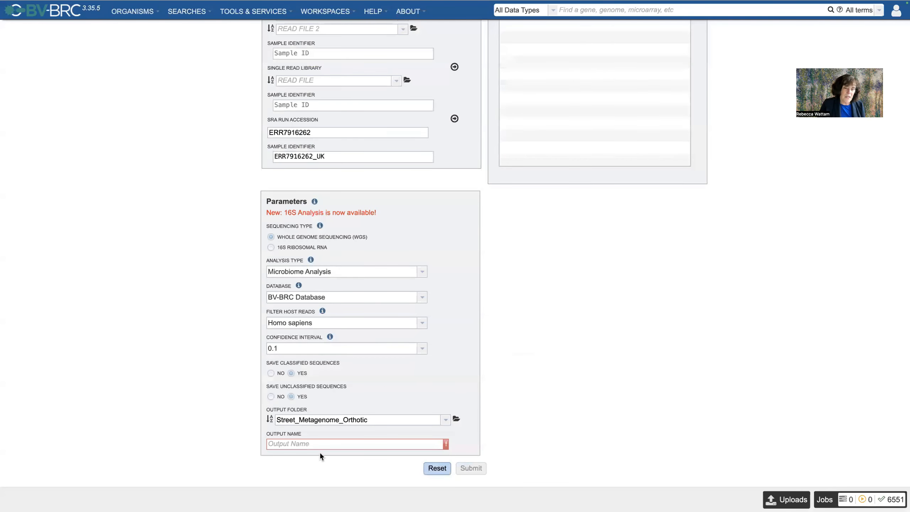
# Name the output ERR7916262_Microbiome_BVBRCdata_filter_point1 and select it for reuse
pyautogui.click(300, 444)
pyautogui.write('ERR7916262')
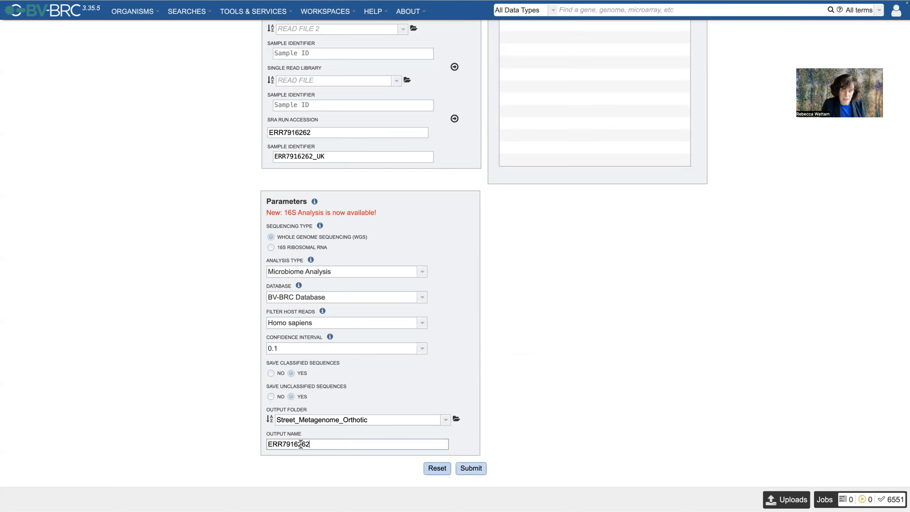
pyautogui.write('_')
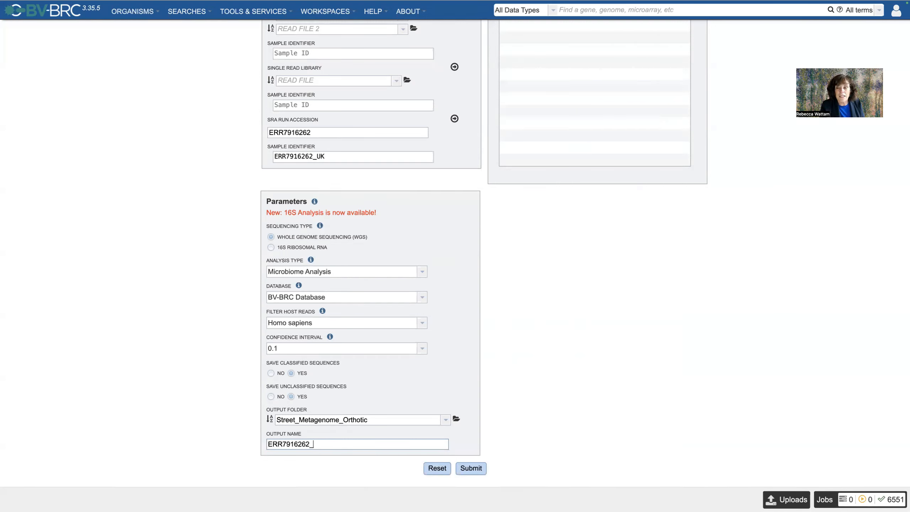
pyautogui.moveTo(870, 427); pyautogui.dragTo(876, 473)
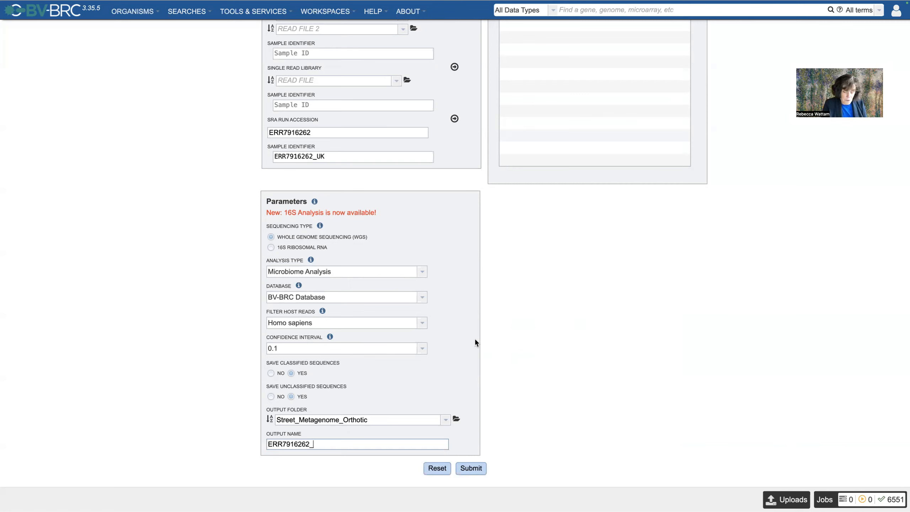
pyautogui.write('Microbio')
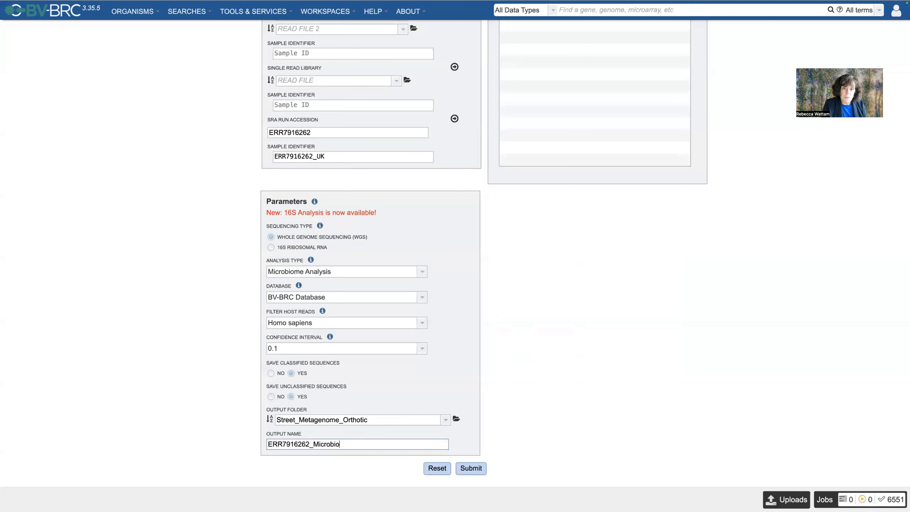
pyautogui.write('me_BVBRCdata_filter_point')
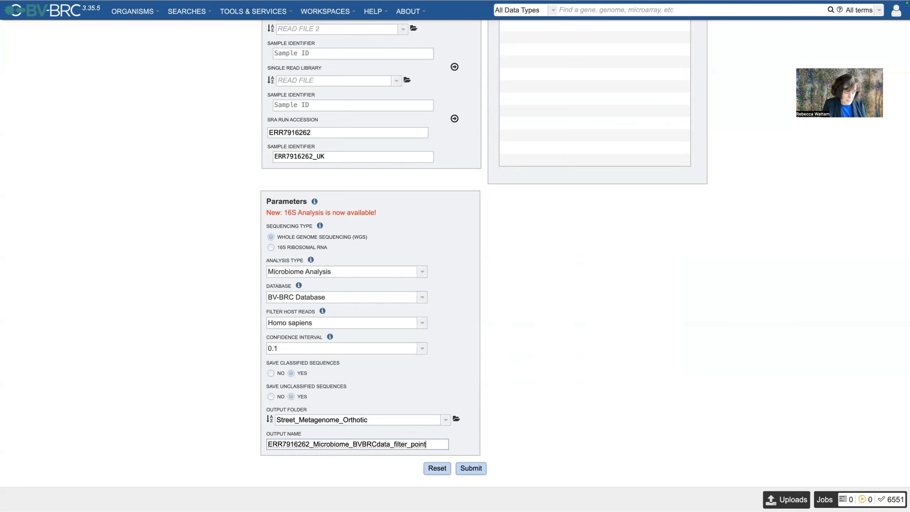
pyautogui.write('1')
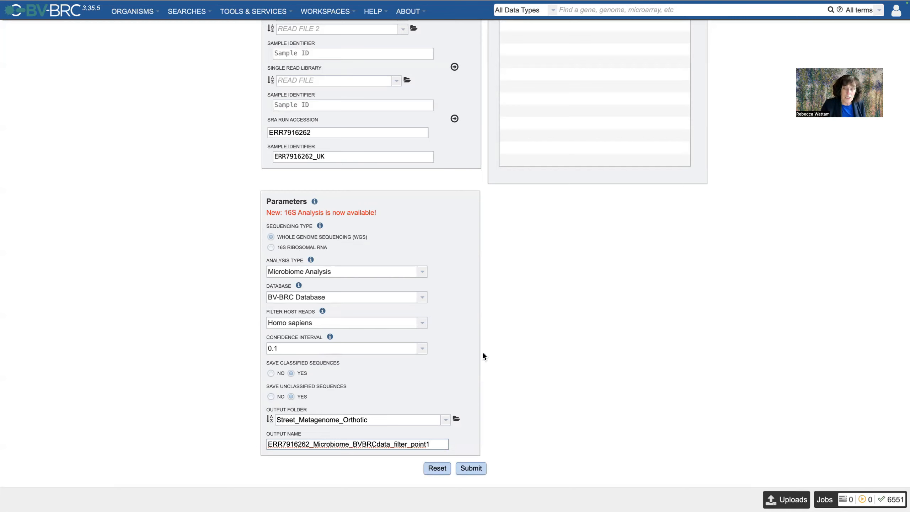
pyautogui.moveTo(438, 444); pyautogui.dragTo(263, 449)
pyautogui.hotkey('ctrl', 'c')
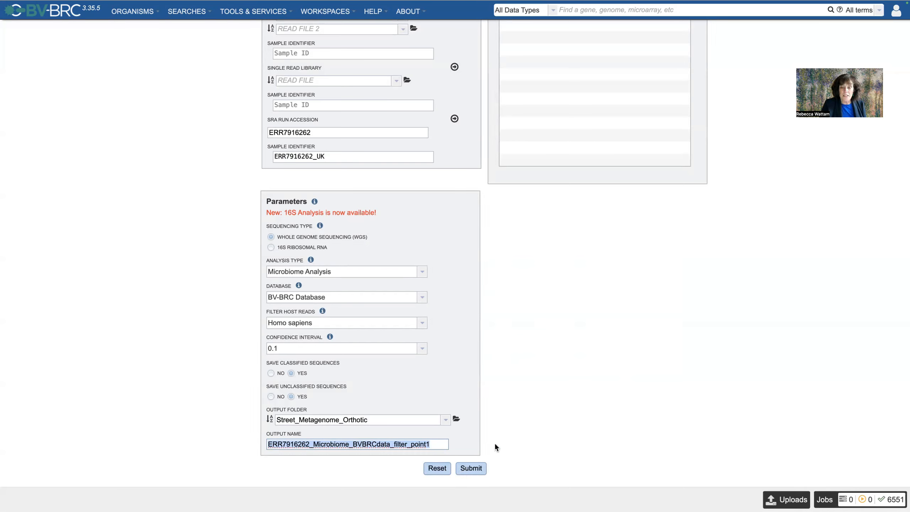
# Submit the first classification job
pyautogui.click(472, 470)
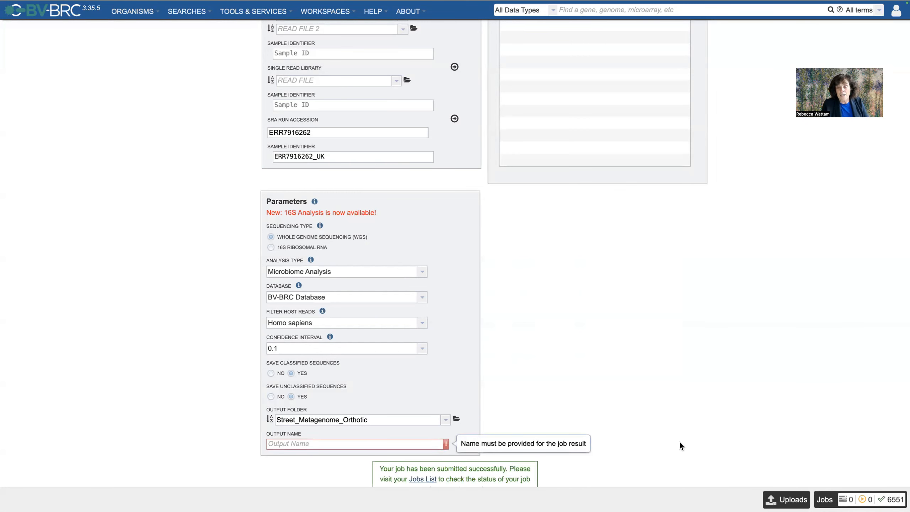
pyautogui.scroll(-2, 675, 427)
pyautogui.scroll(1, 674, 409)
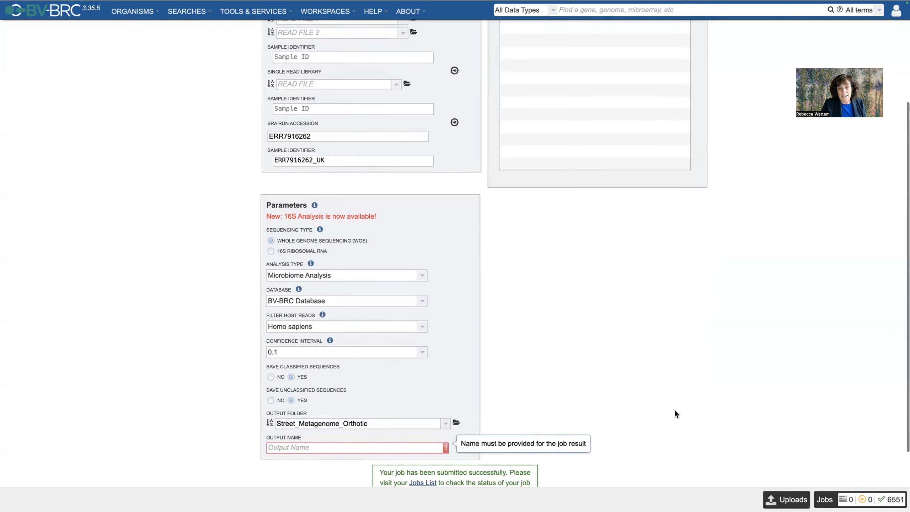
pyautogui.scroll(-1, 674, 409)
pyautogui.scroll(1, 674, 409)
pyautogui.scroll(-1, 674, 410)
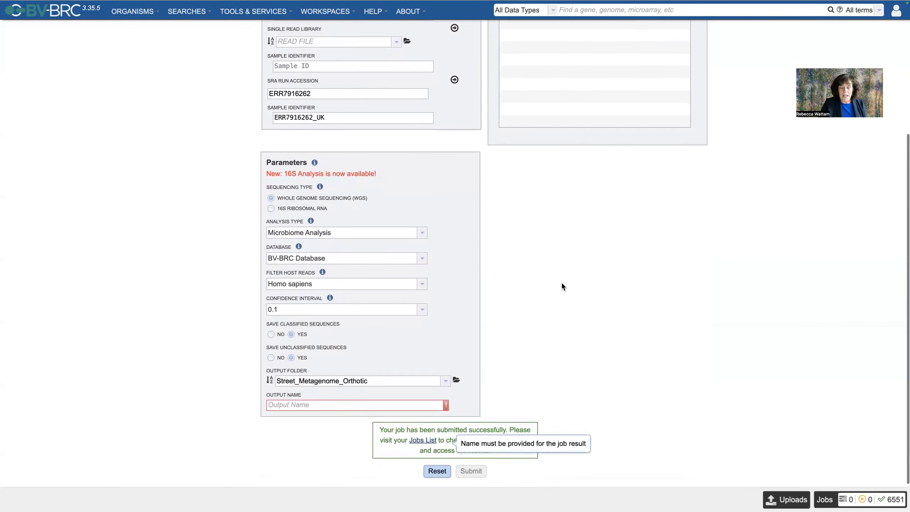
pyautogui.scroll(2, 562, 283)
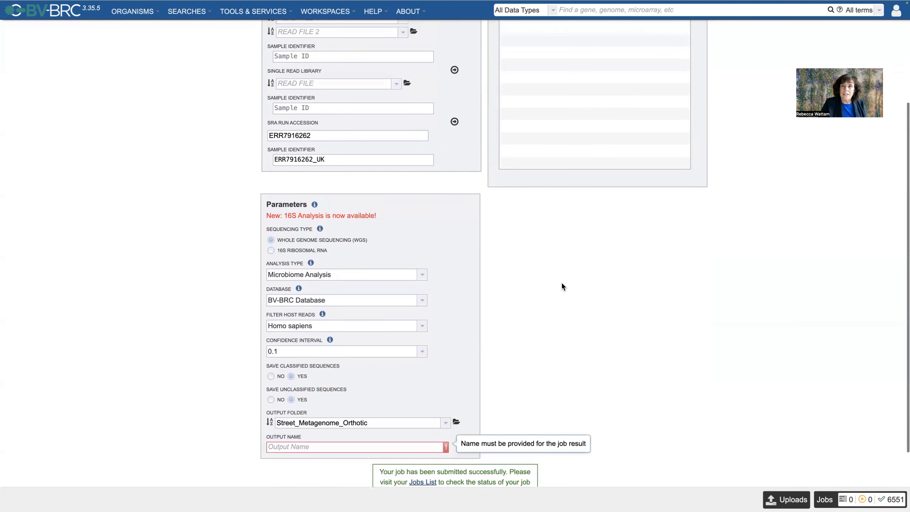
# Submit a second job using Kraken2 Standard Database named ERR7916262_Microbiome_KrakenData_filter_point1
pyautogui.click(421, 300)
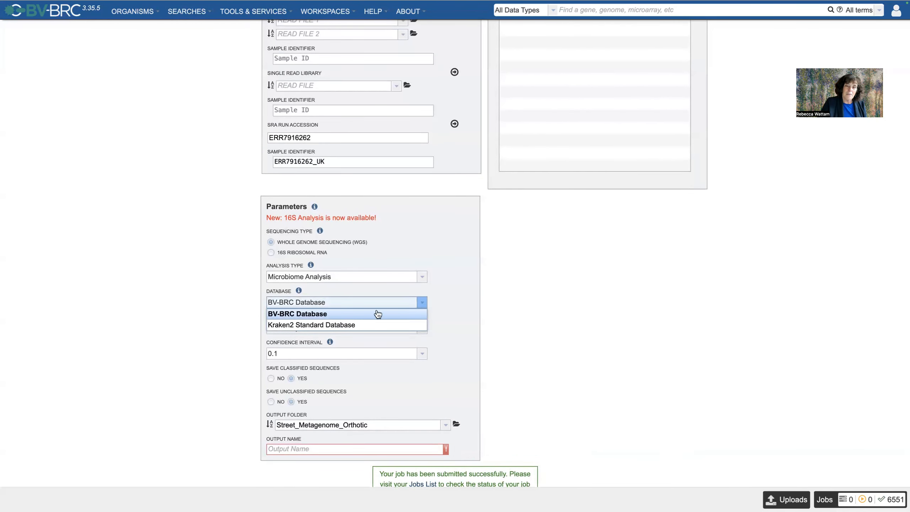
pyautogui.click(336, 325)
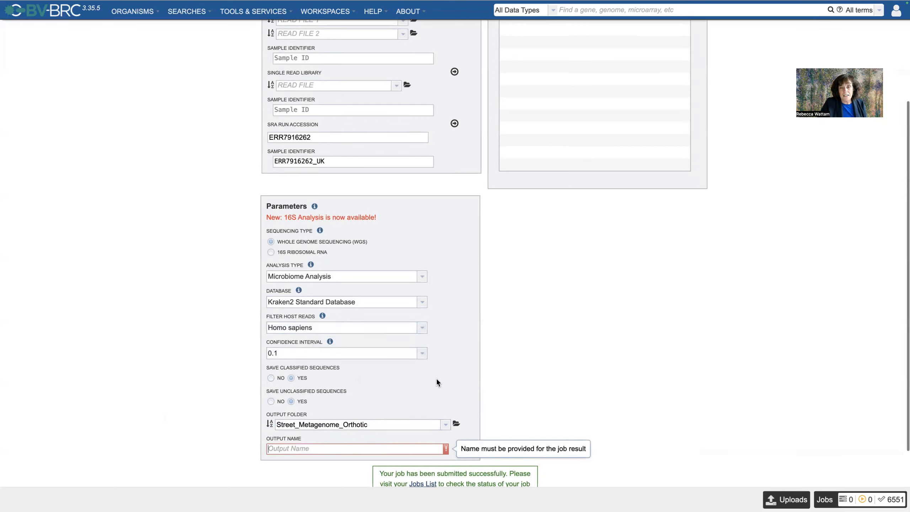
pyautogui.scroll(-2, 438, 378)
pyautogui.write('ERR7916262_Microbiome_BVBRCdata_filter_point1')
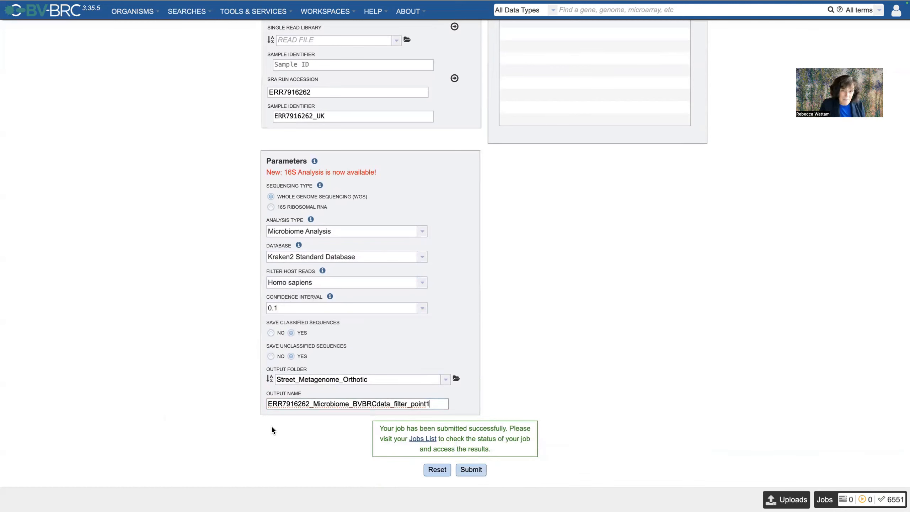
pyautogui.click(378, 404)
pyautogui.press('BackSpace')
pyautogui.press('BackSpace')
pyautogui.press('BackSpace')
pyautogui.press('BackSpace')
pyautogui.press('BackSpace')
pyautogui.write('Kraken')
pyautogui.press('Delete')
pyautogui.write('D')
pyautogui.click(580, 314)
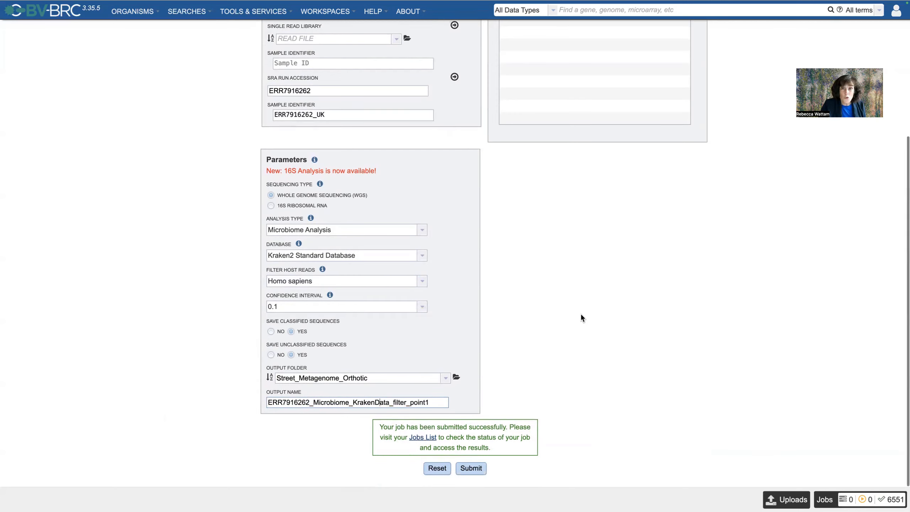
pyautogui.click(475, 468)
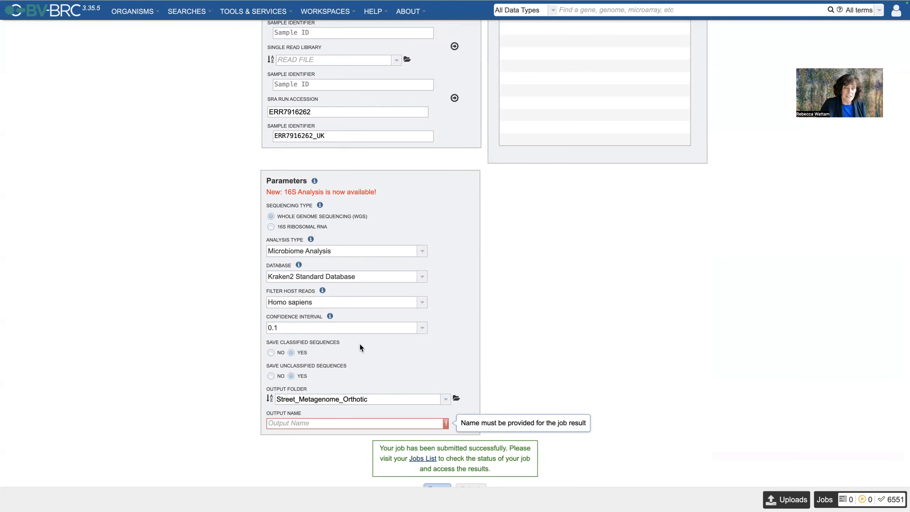
# Paste the output name, choose BV-BRC Database and set the confidence interval to 0.9
pyautogui.click(272, 423)
pyautogui.hotkey('ctrl', 'v')
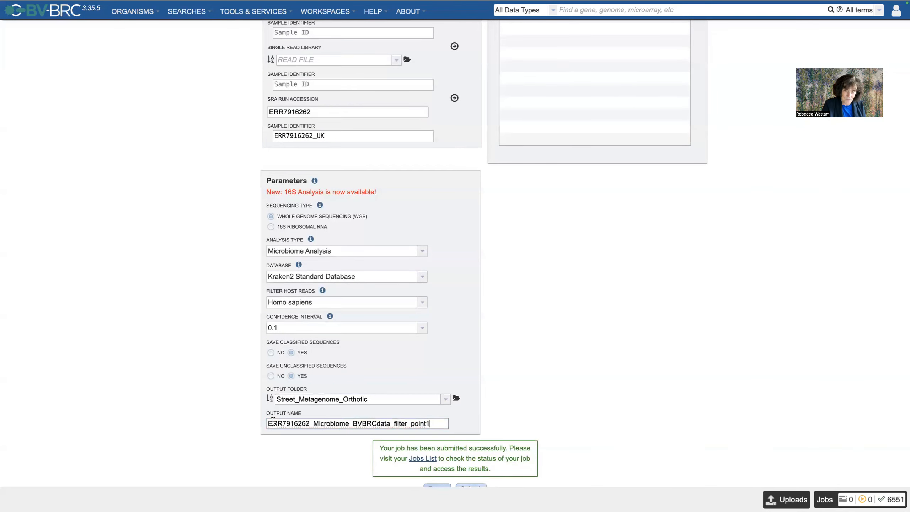
pyautogui.click(422, 276)
pyautogui.click(335, 288)
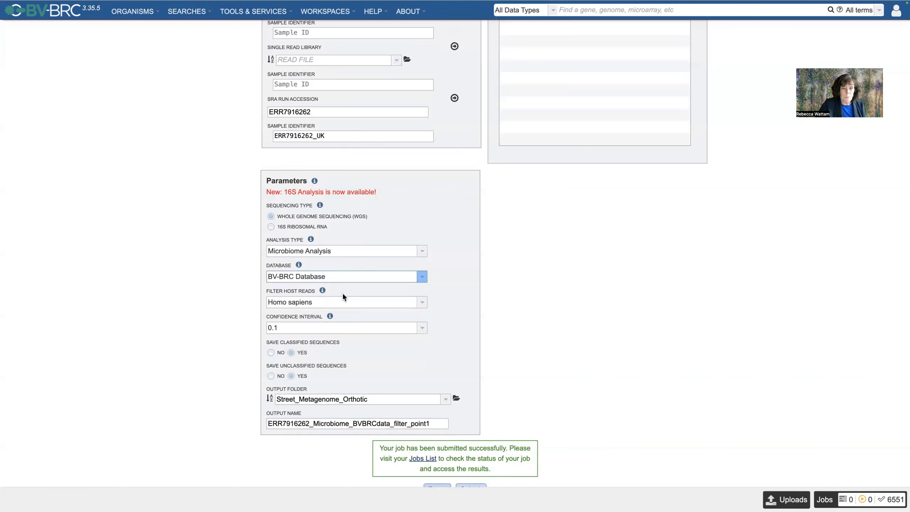
pyautogui.click(422, 328)
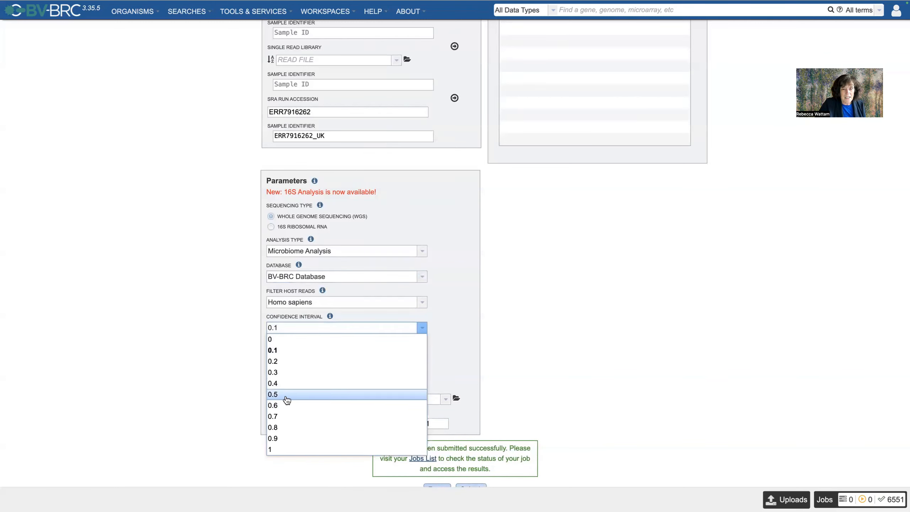
pyautogui.click(284, 437)
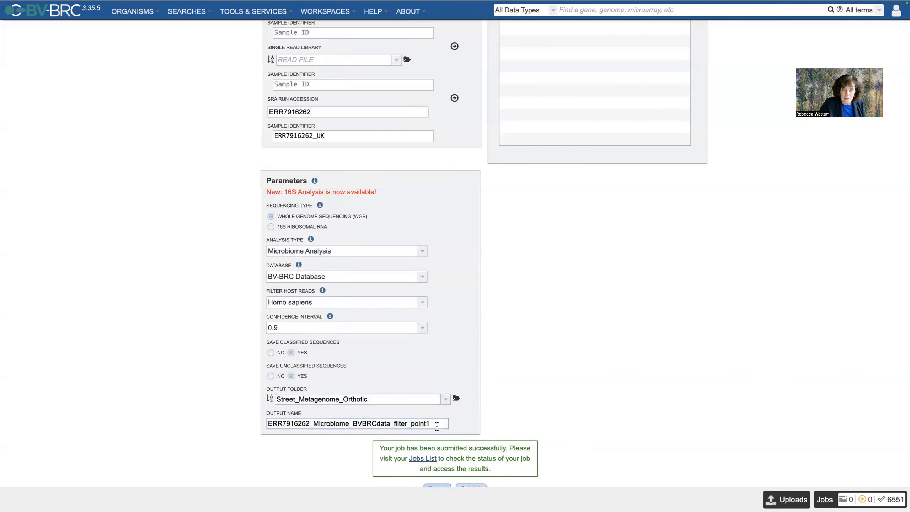
# Rename the output to end in filter_point9 and submit the third classification job
pyautogui.press('BackSpace')
pyautogui.write('9')
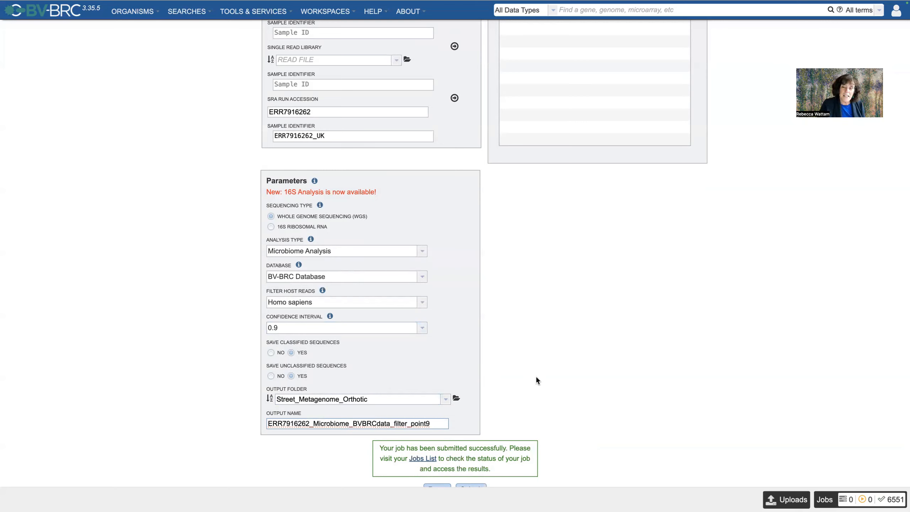
pyautogui.scroll(-1, 536, 380)
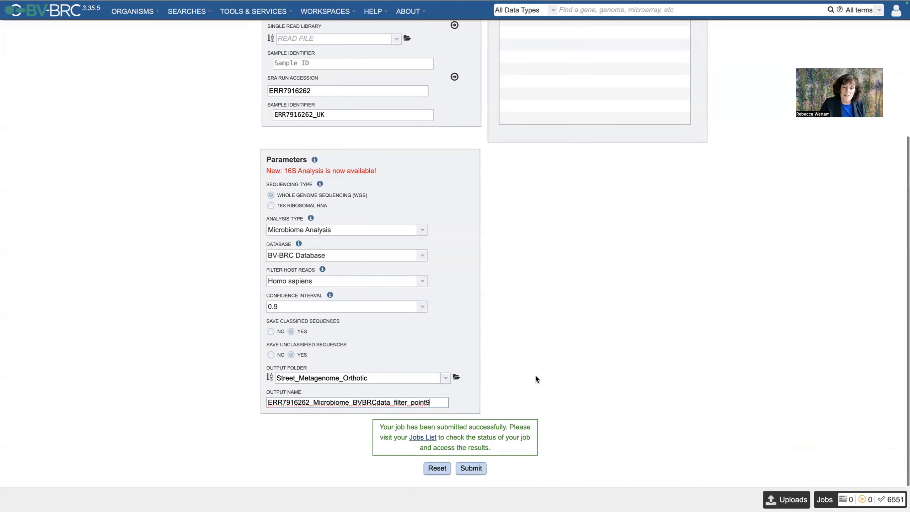
pyautogui.click(471, 468)
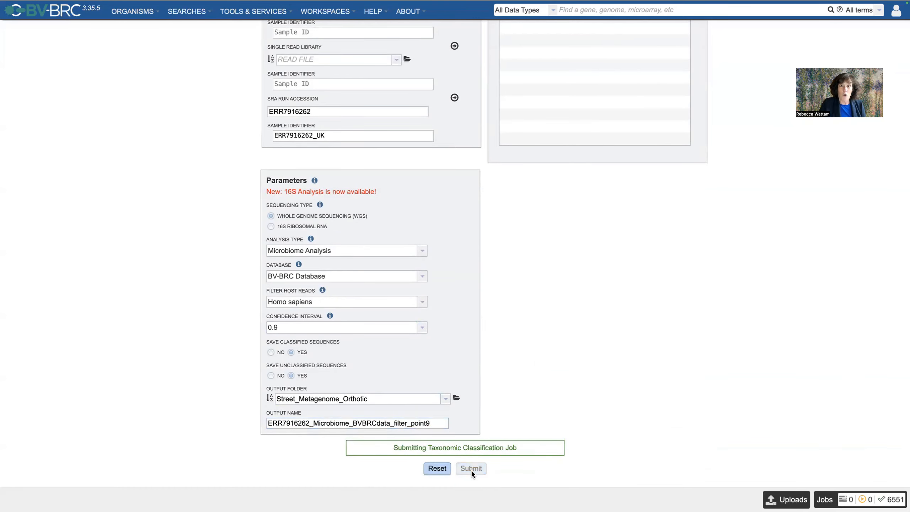